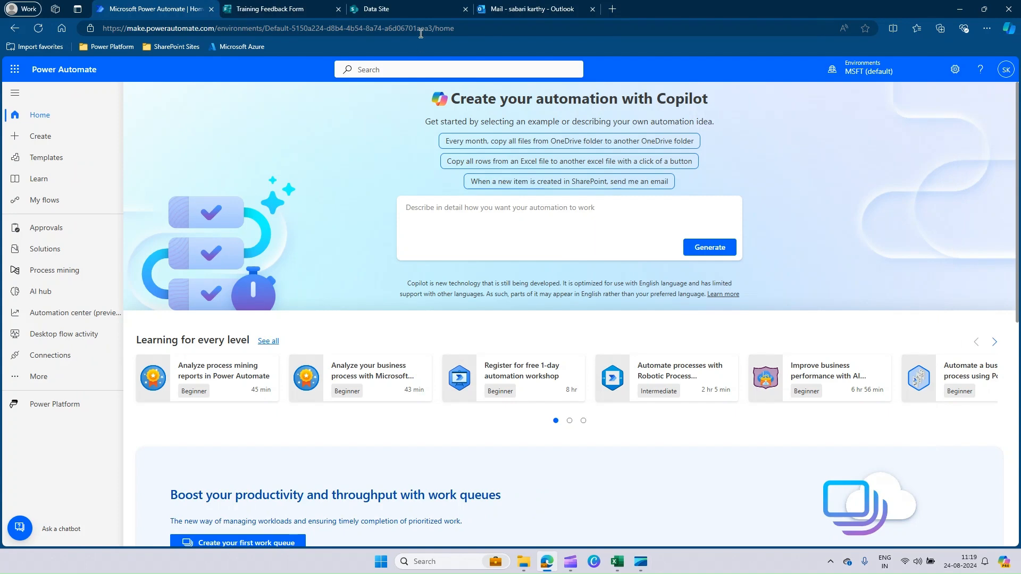
# Review the questions of the Training Feedback Form and the columns of the matching SharePoint list on Data Site
pyautogui.click(279, 10)
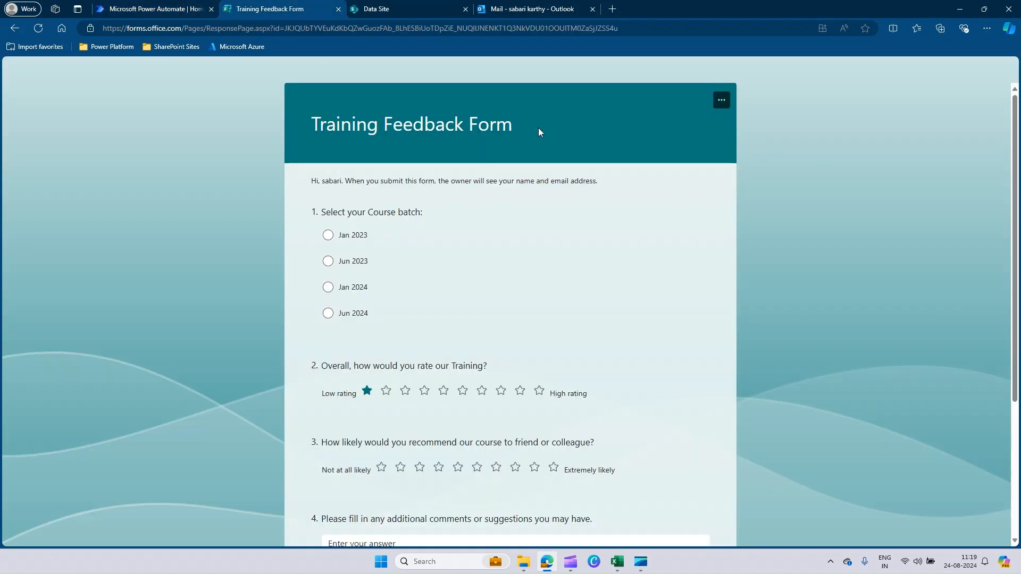
pyautogui.scroll(-2, 599, 143)
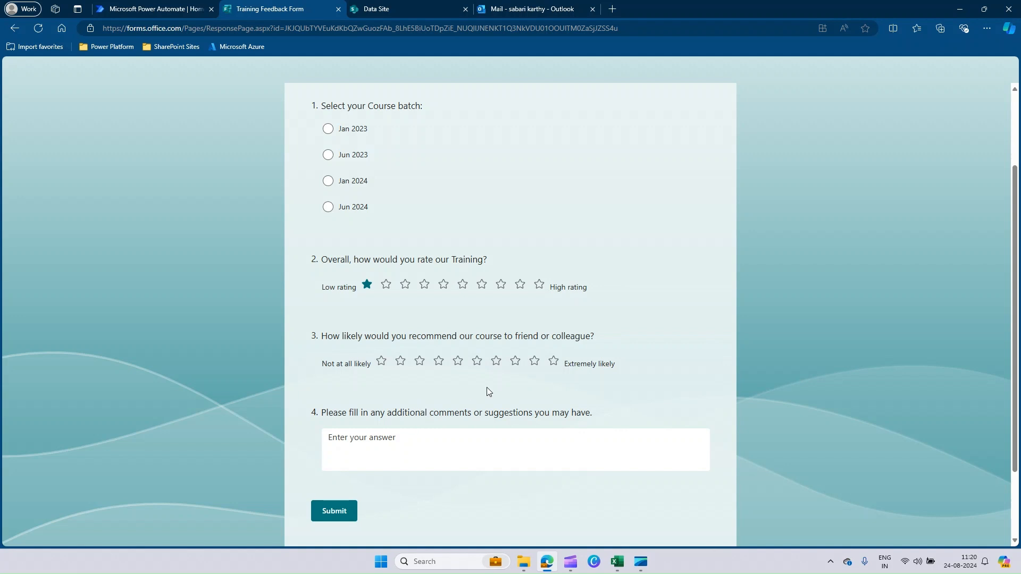
pyautogui.click(387, 435)
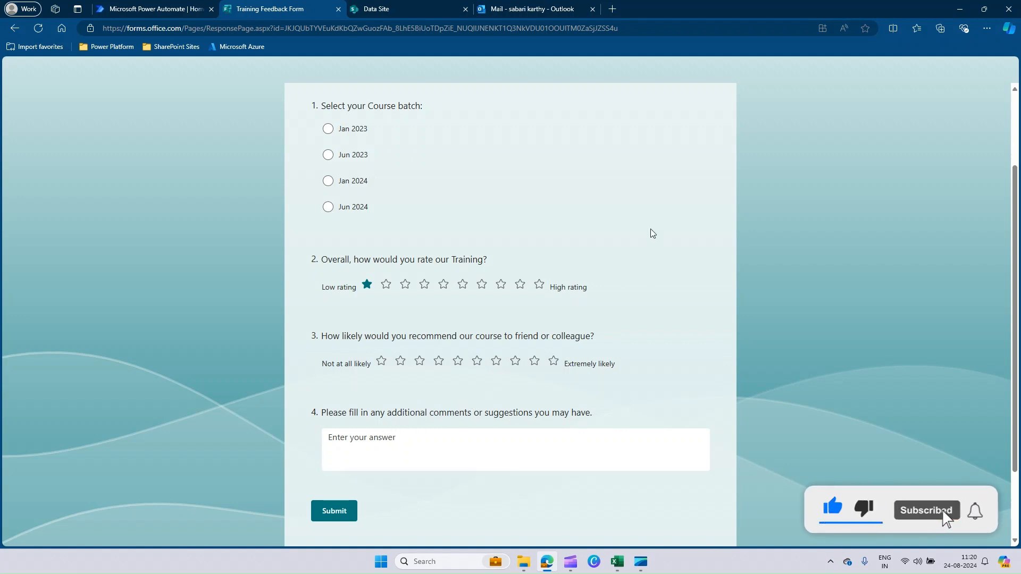
pyautogui.click(384, 9)
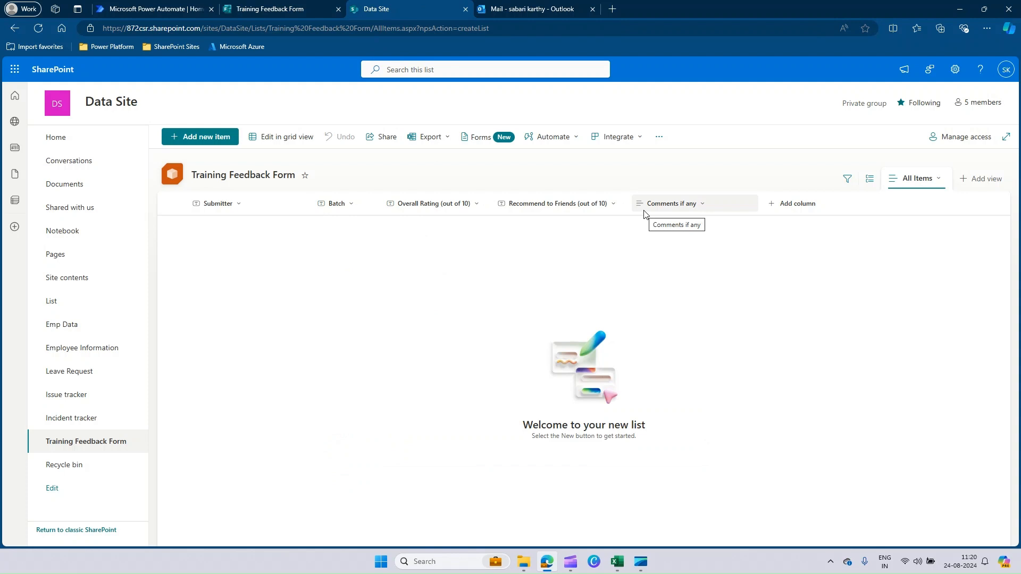
pyautogui.click(285, 9)
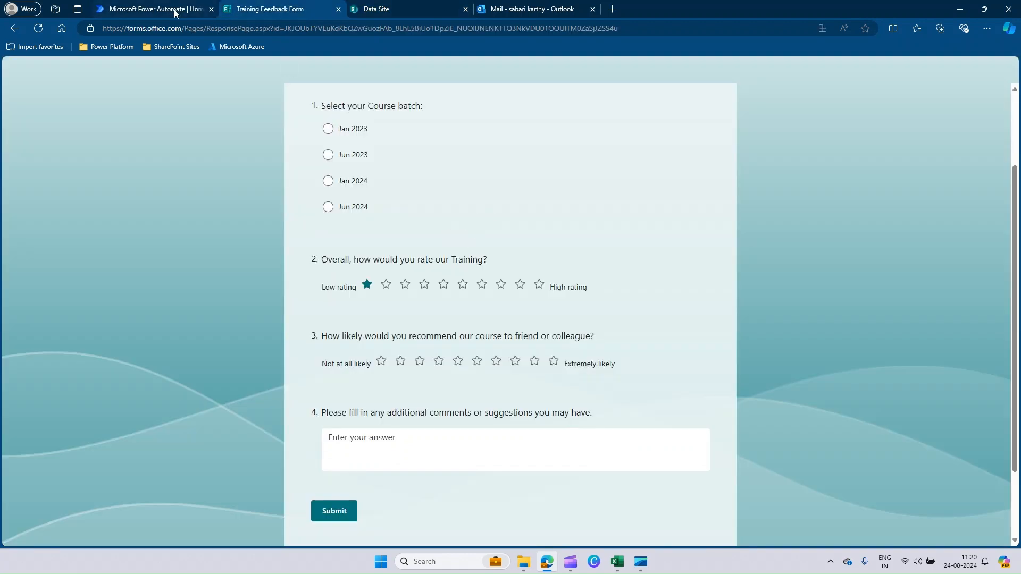
pyautogui.click(389, 10)
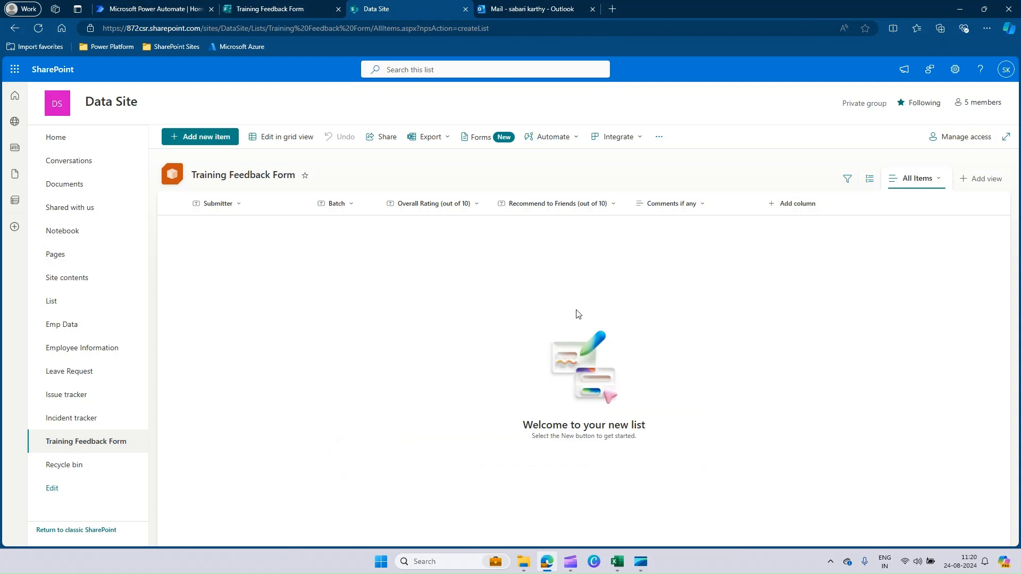
# Switch to Power Automate and start a new automated cloud flow named "MS Forms to SharePoint_TR"
pyautogui.click(162, 9)
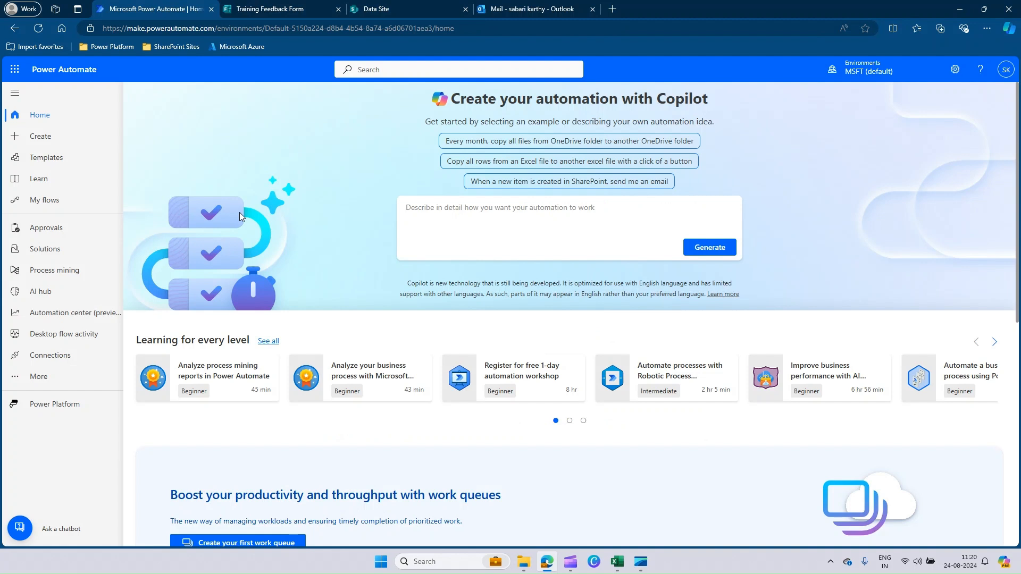
pyautogui.click(49, 208)
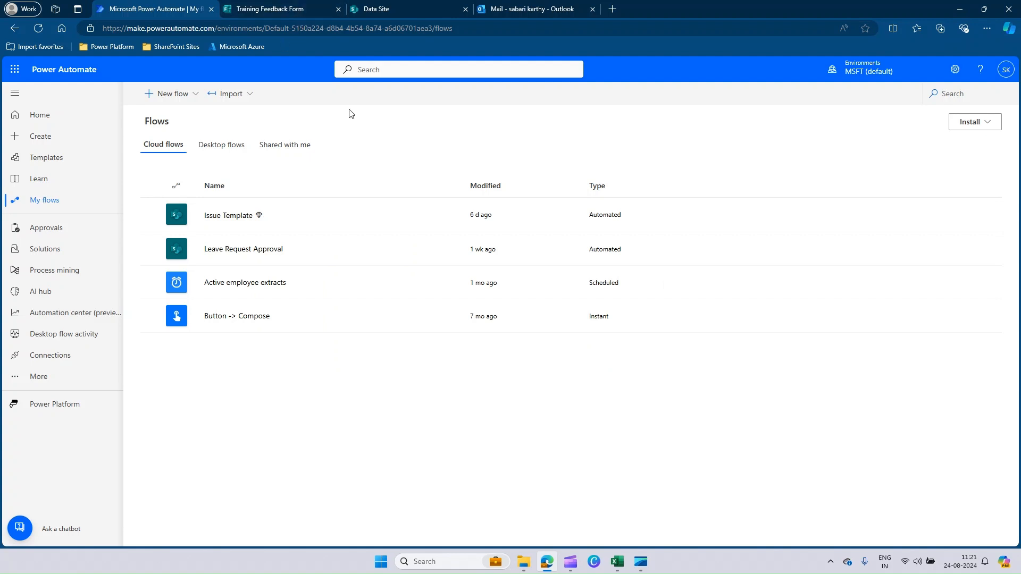
pyautogui.click(183, 94)
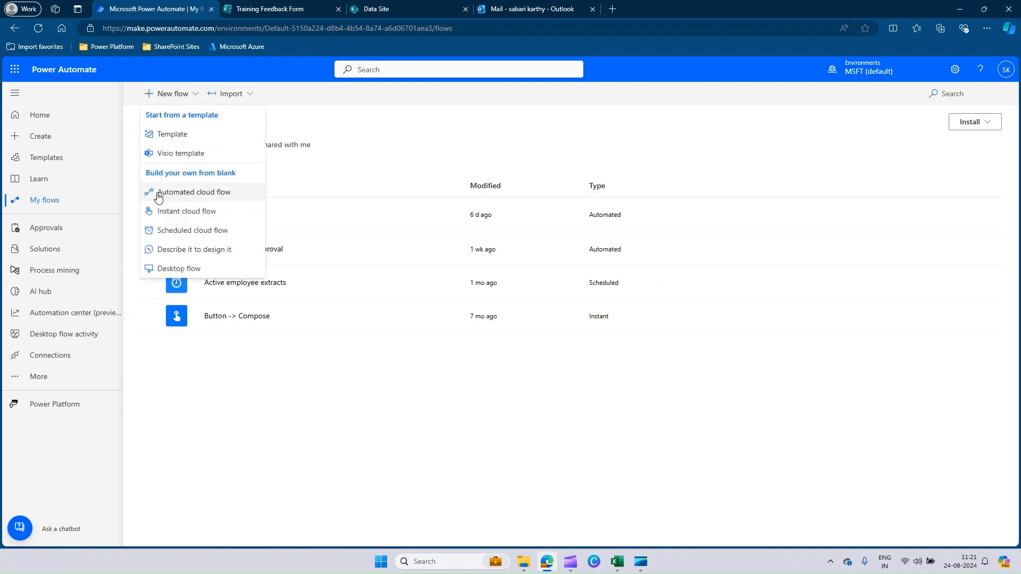
pyautogui.click(222, 196)
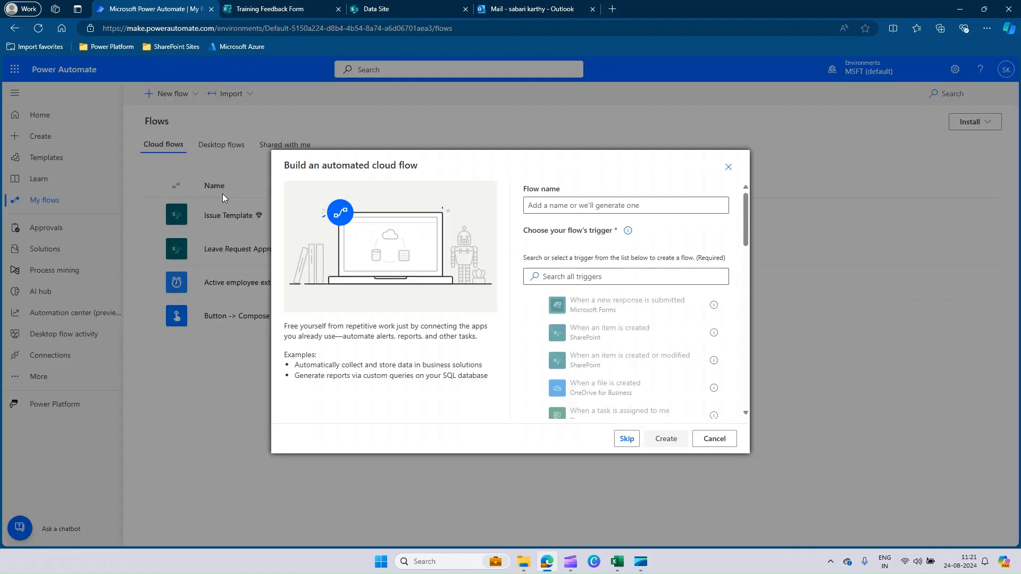
pyautogui.write('MS Forms')
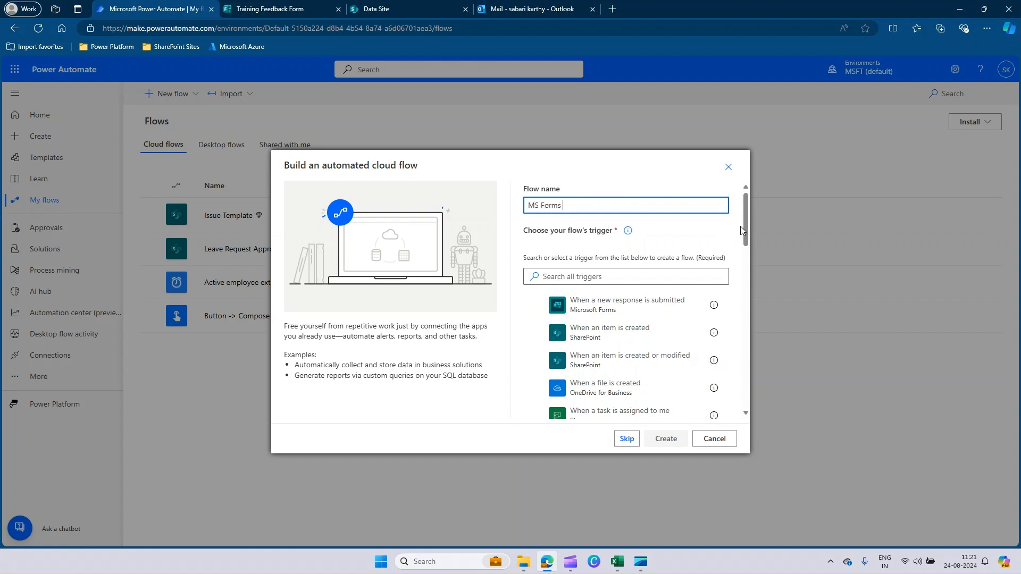
pyautogui.write(' to SharePoint_TR')
# Choose the Microsoft Forms trigger "When a new response is submitted" and create the flow
pyautogui.click(592, 277)
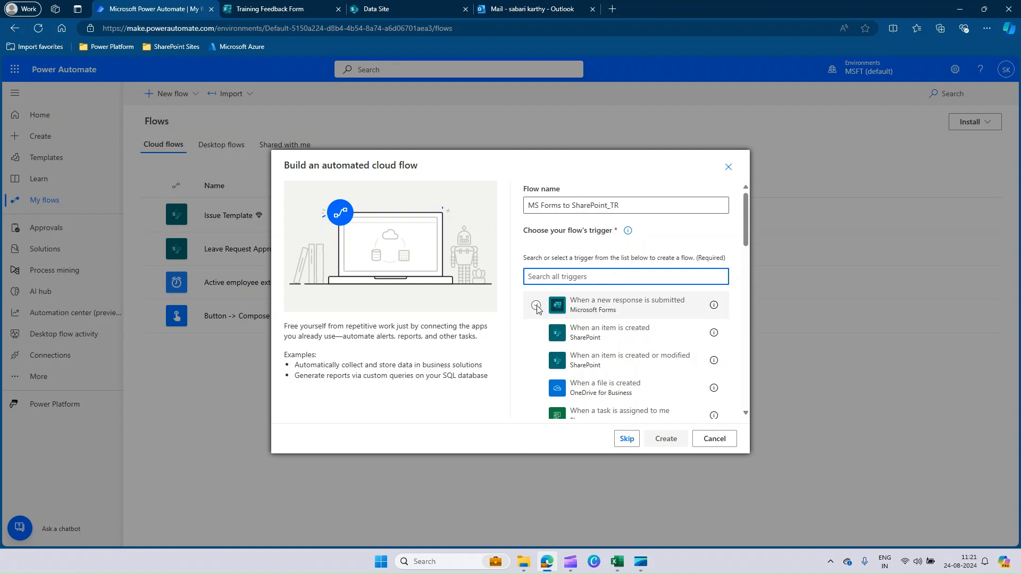
pyautogui.click(536, 305)
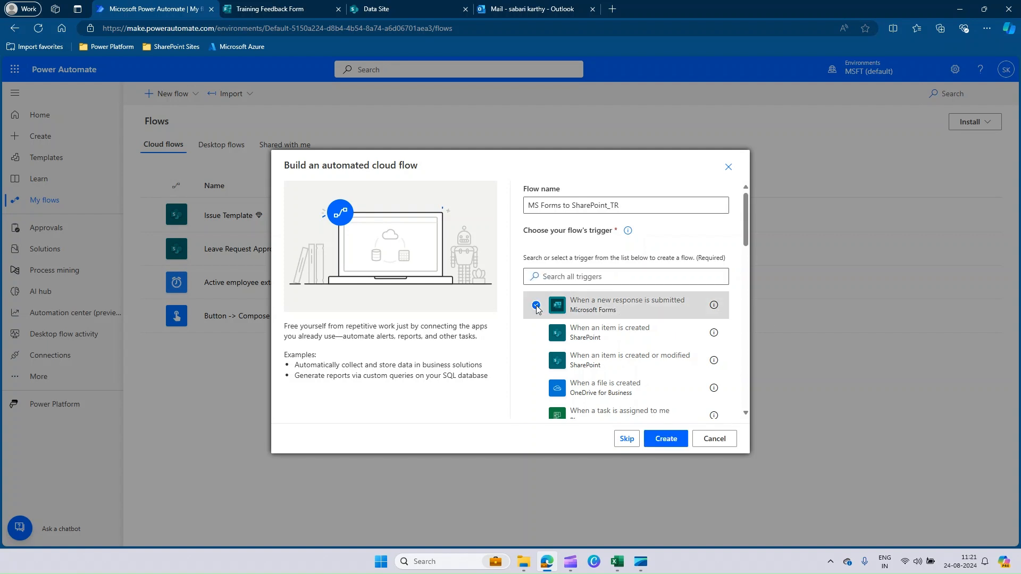
pyautogui.click(670, 444)
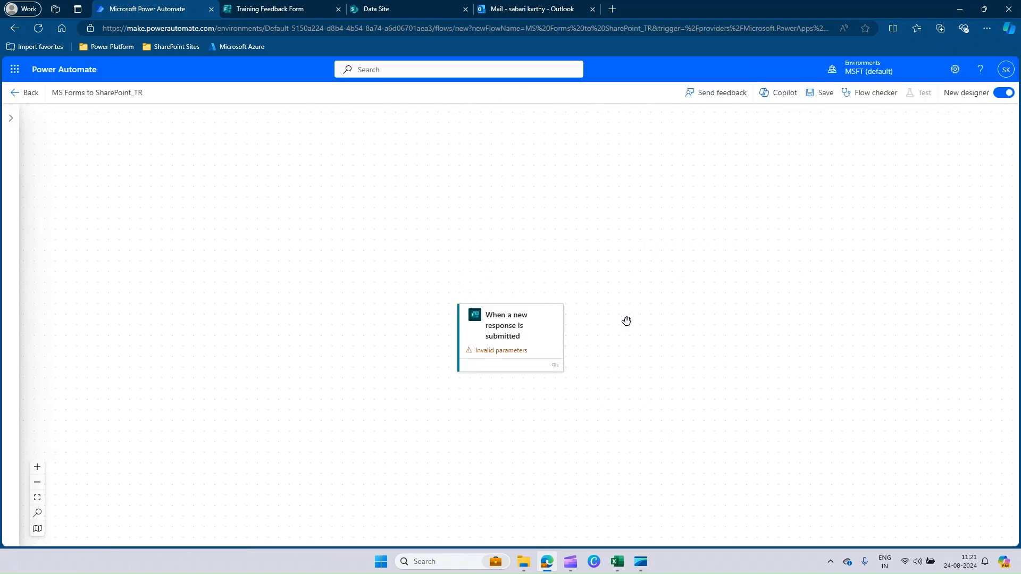
# Turn off the new designer and set the trigger's Form Id to Training Feedback Form
pyautogui.click(1004, 94)
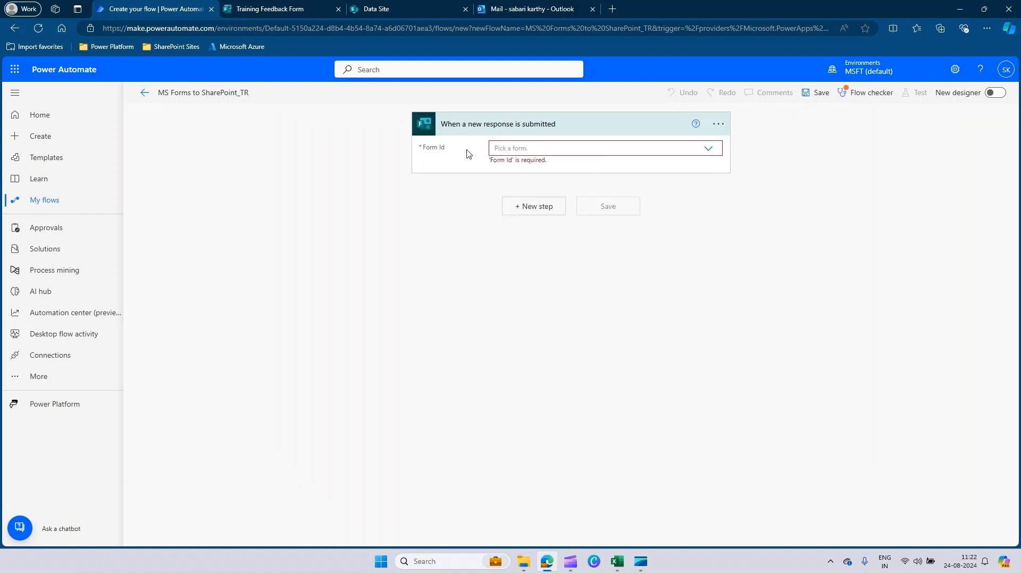
pyautogui.click(708, 149)
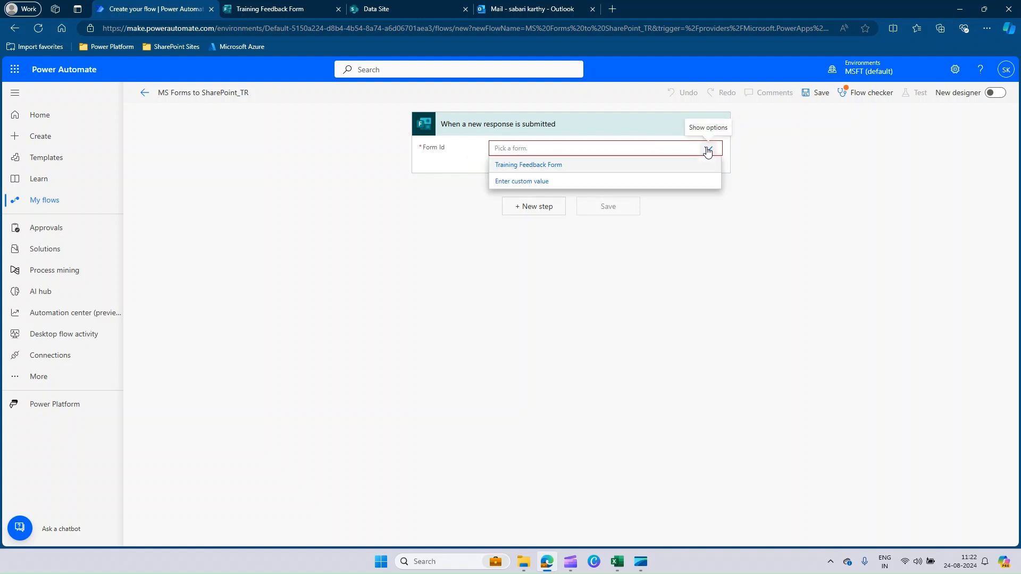
pyautogui.click(549, 172)
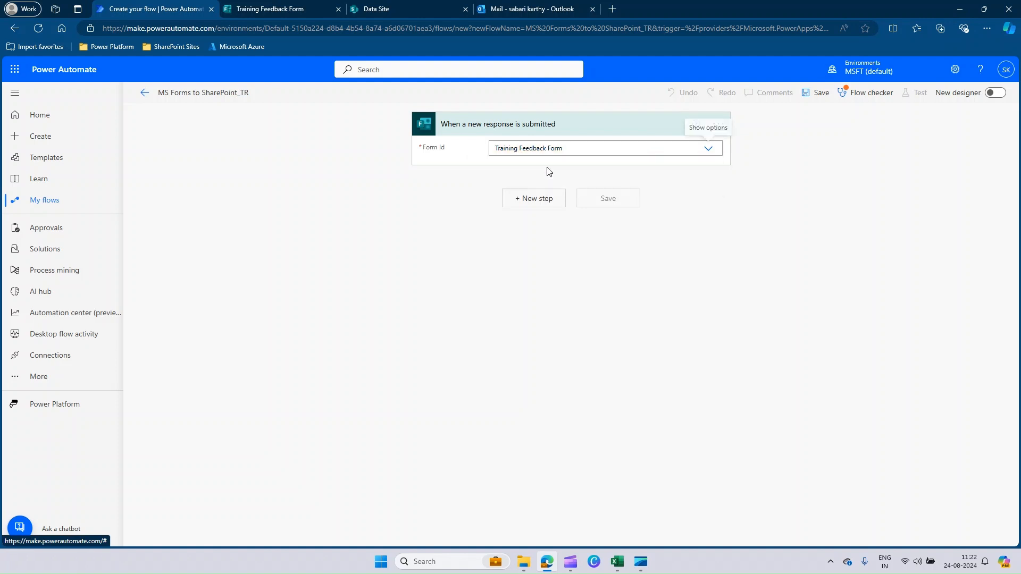
# Add the Microsoft Forms action "Get response details" after the trigger
pyautogui.click(533, 202)
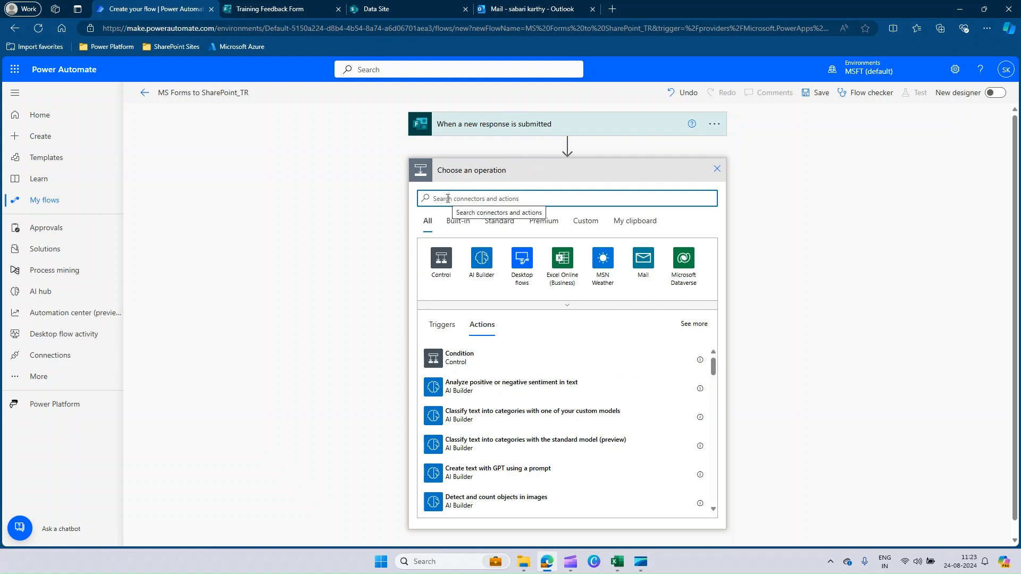
pyautogui.write('Forms')
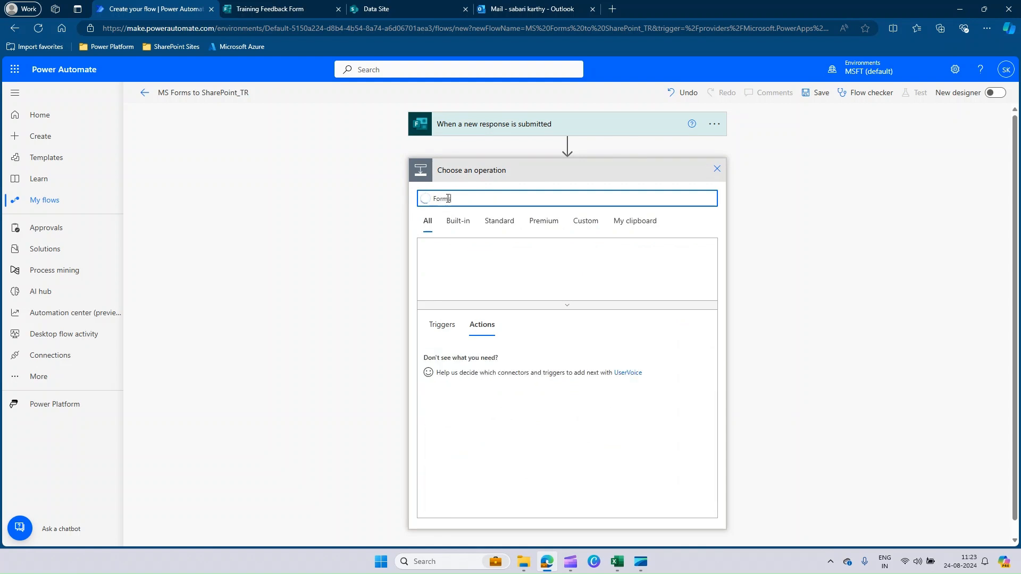
pyautogui.click(441, 261)
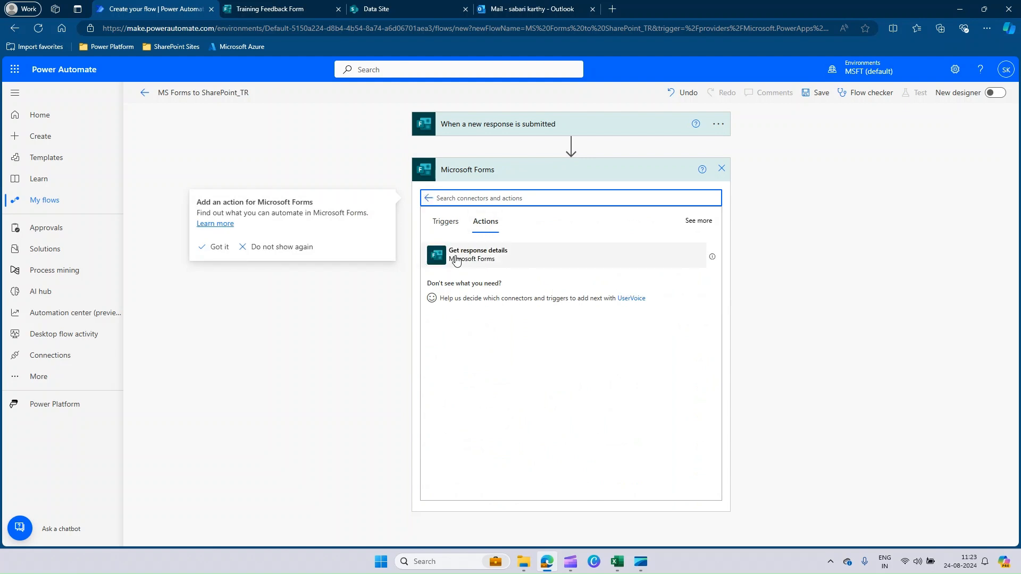
pyautogui.click(493, 259)
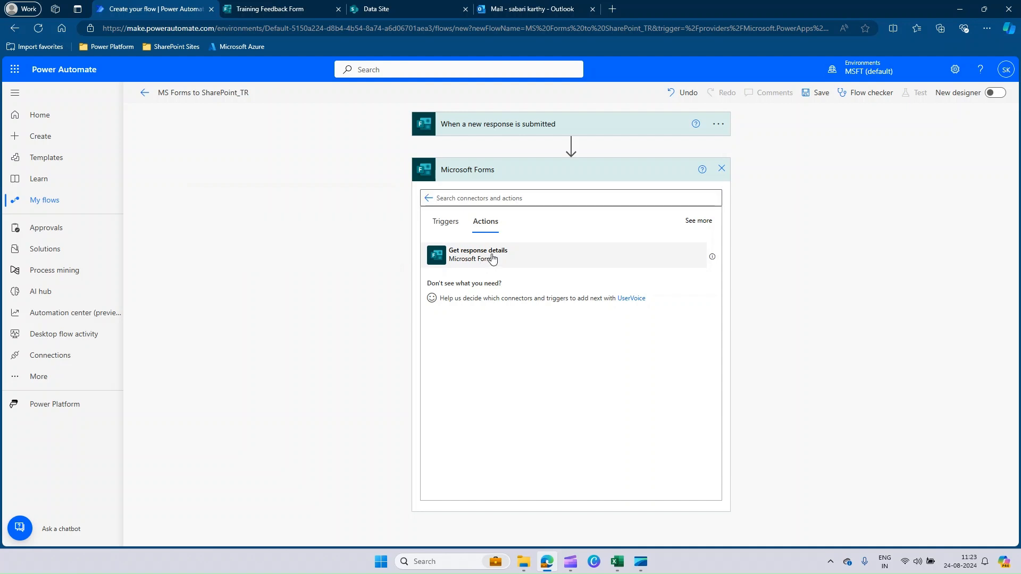
pyautogui.click(492, 258)
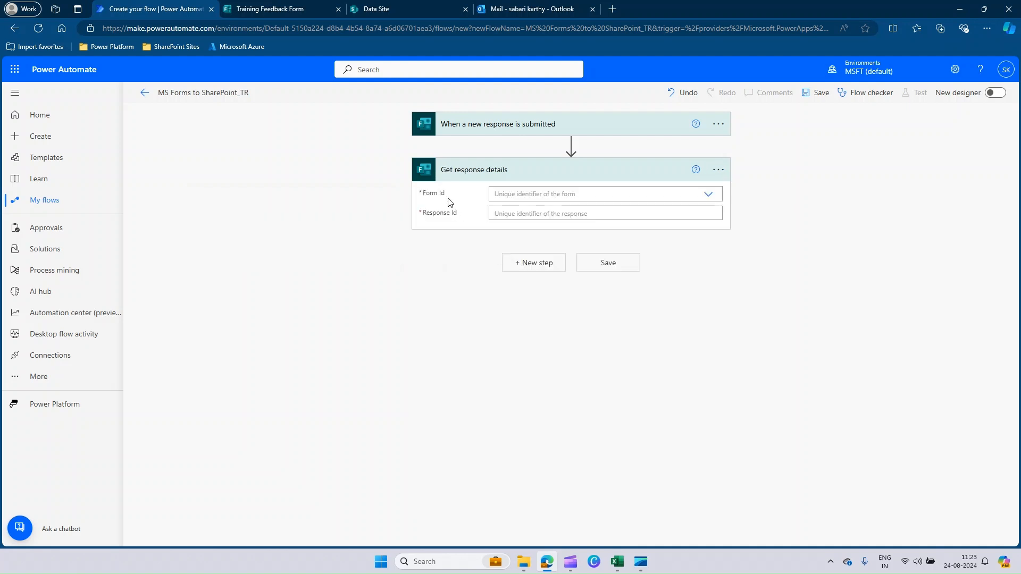
# In Get response details, set Form Id to Training Feedback Form and Response Id to the trigger's Response Id dynamic content
pyautogui.click(709, 196)
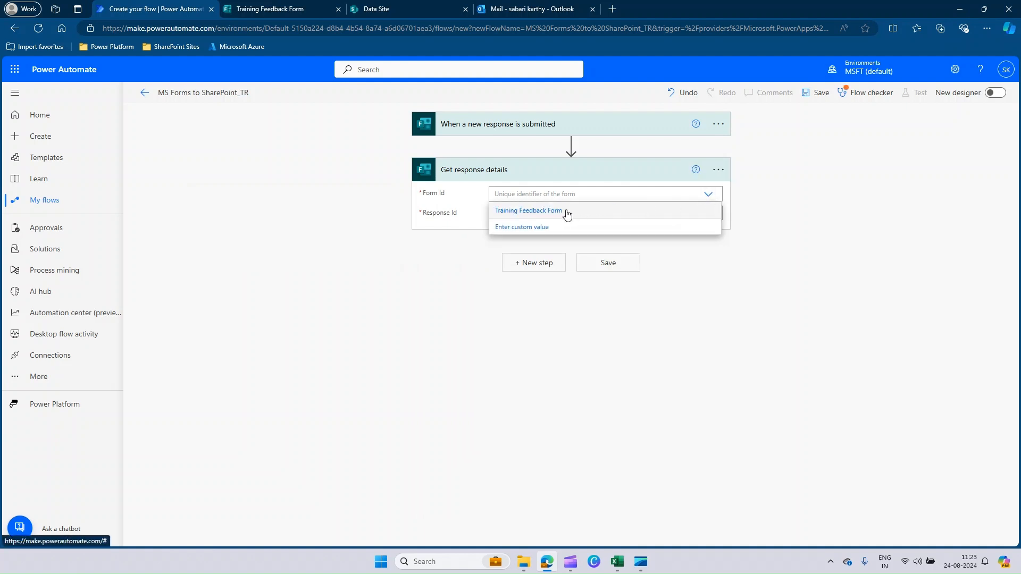
pyautogui.click(567, 210)
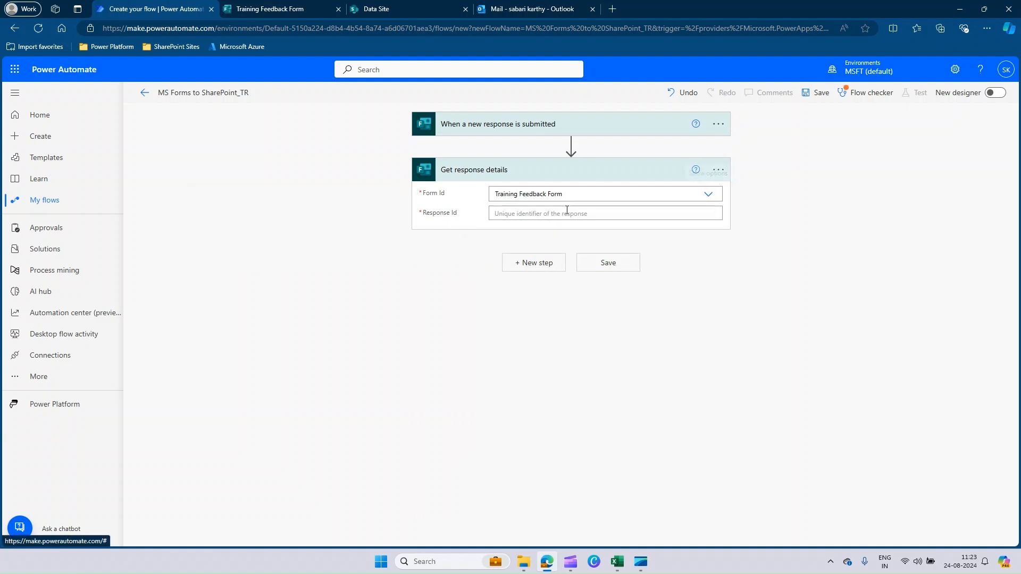
pyautogui.click(440, 218)
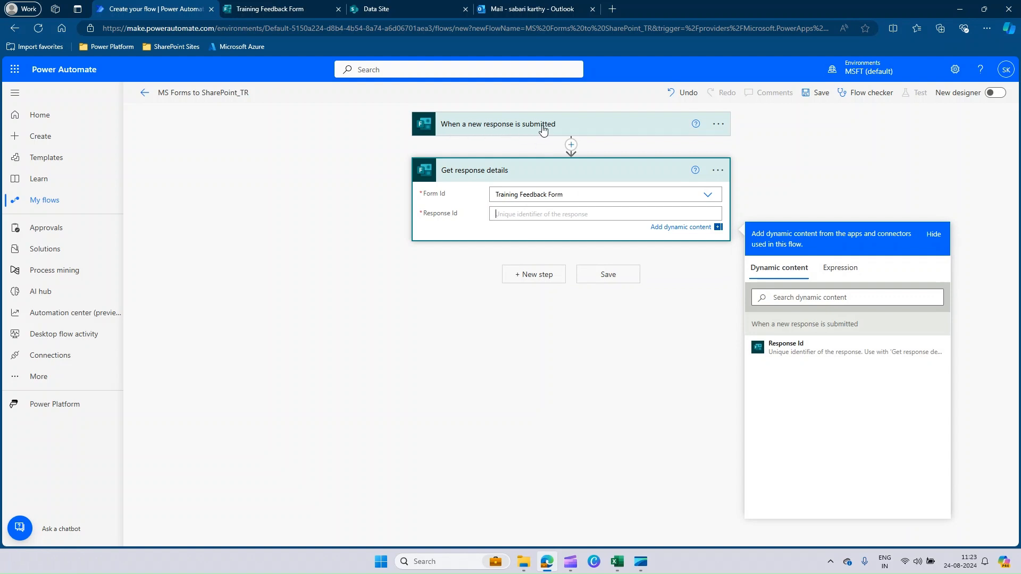
pyautogui.click(778, 345)
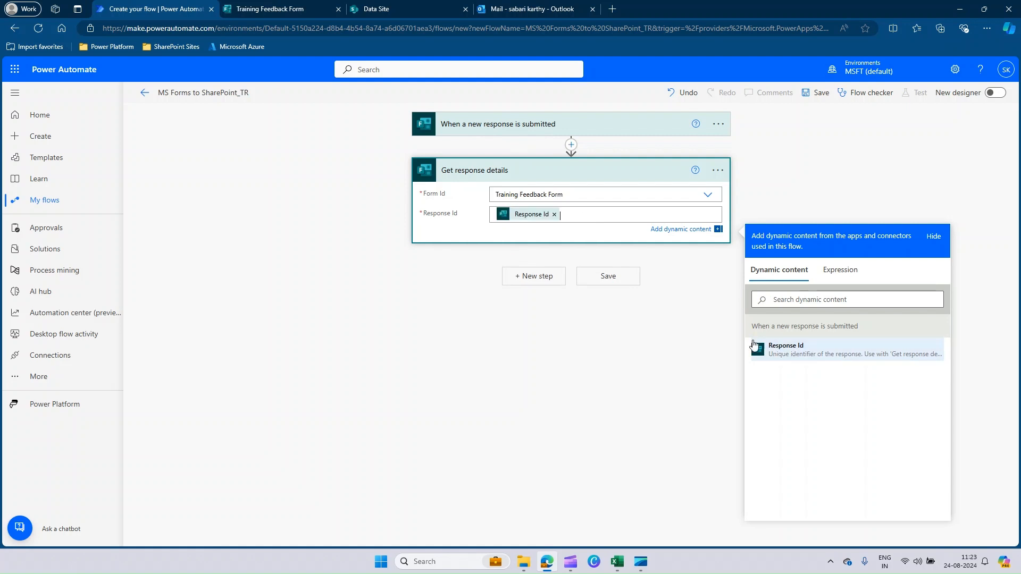
pyautogui.click(620, 381)
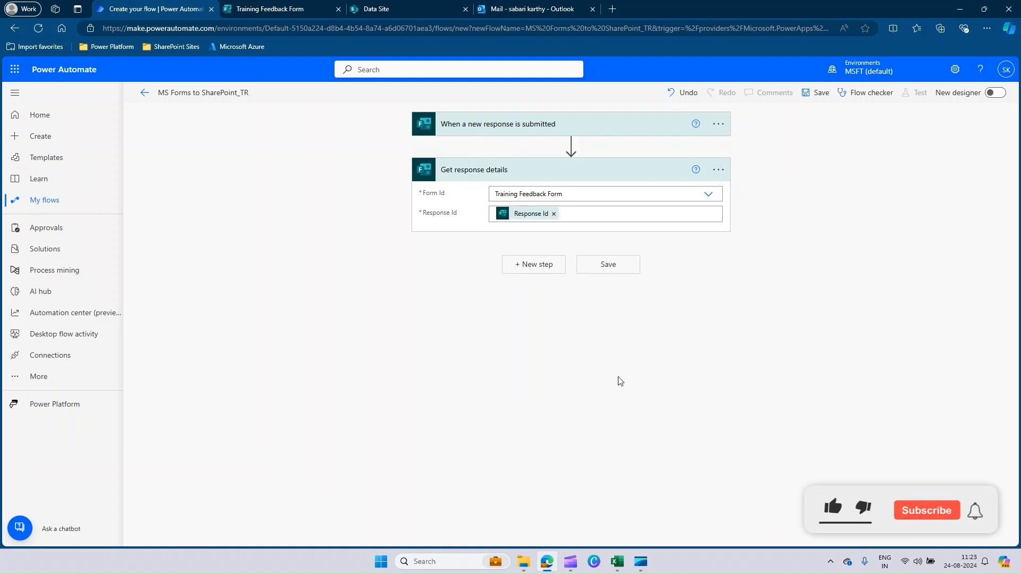
# Save the flow and start a manual test run
pyautogui.click(818, 94)
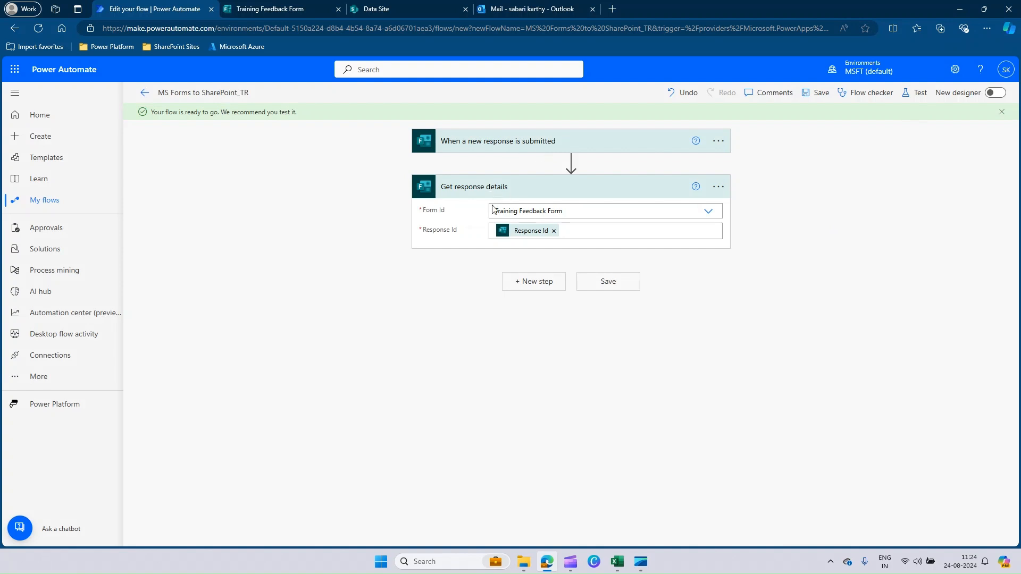
pyautogui.click(921, 95)
pyautogui.click(831, 126)
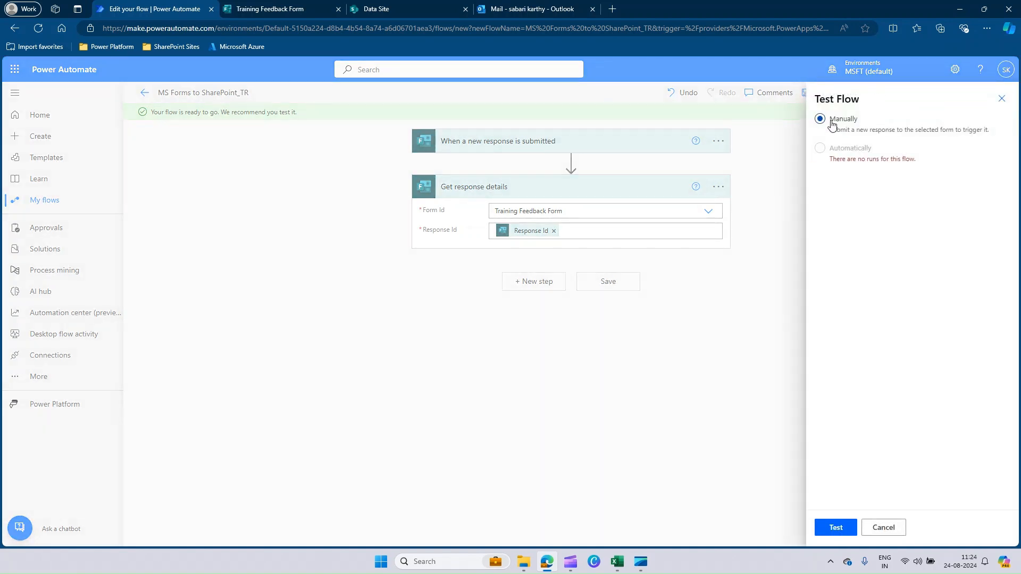
pyautogui.click(843, 529)
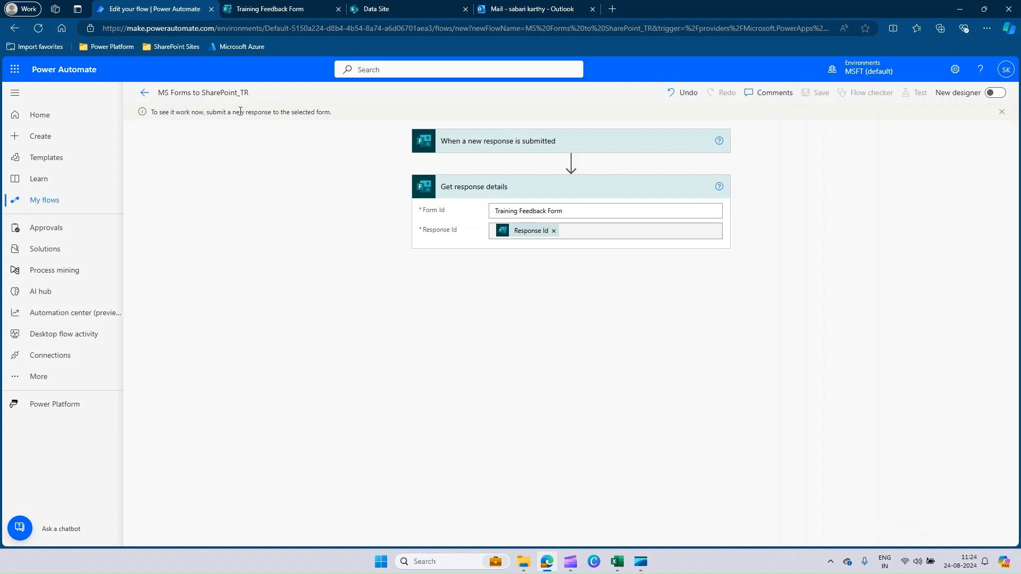
# Submit a Training Feedback Form response with batch Jan 2023, a 10-star training rating, a 7-star recommendation rating and the comment "Good"
pyautogui.click(277, 9)
pyautogui.scroll(2, 633, 198)
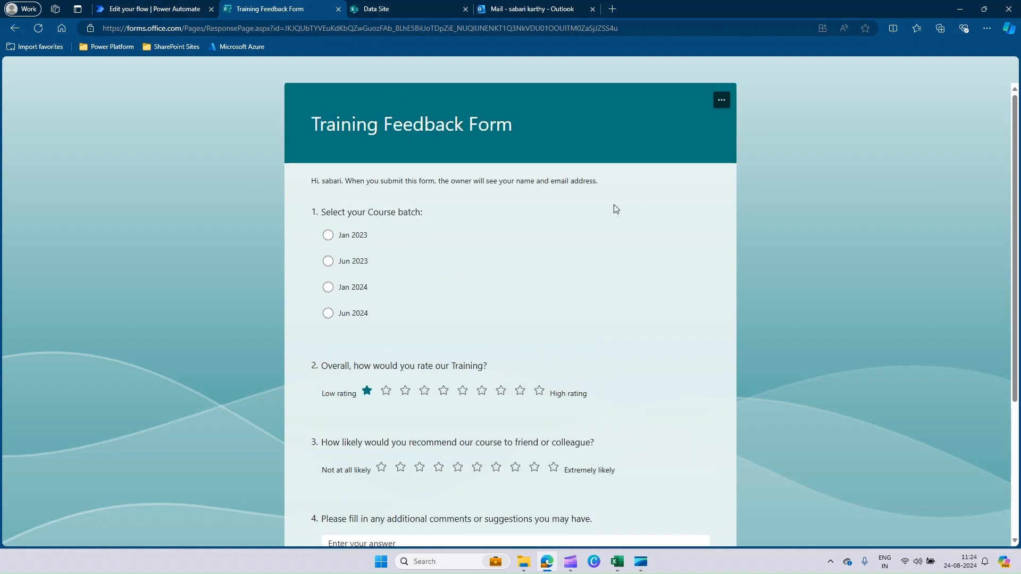
pyautogui.click(328, 235)
pyautogui.scroll(-2, 539, 309)
pyautogui.click(539, 284)
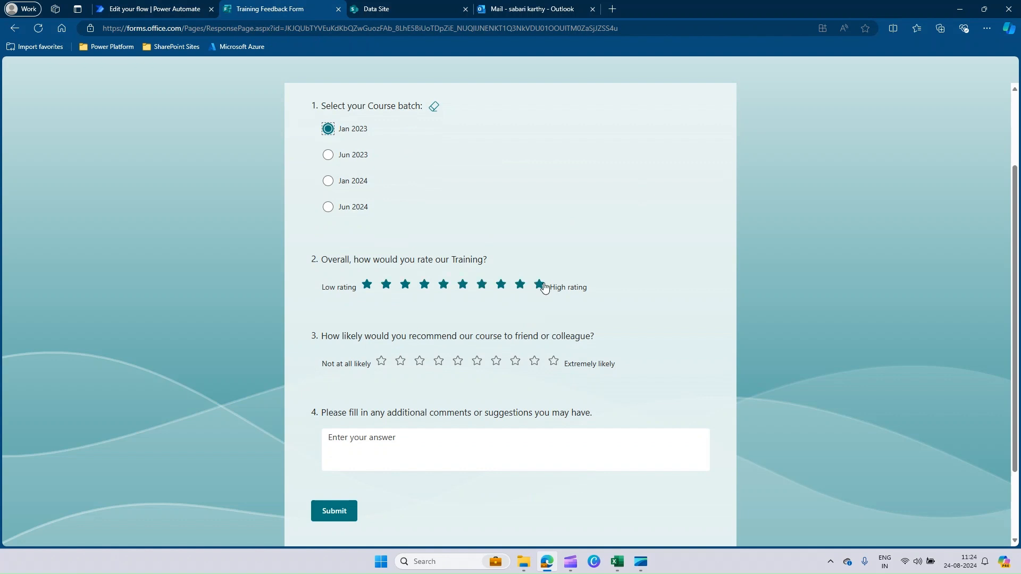
pyautogui.click(496, 361)
pyautogui.click(434, 446)
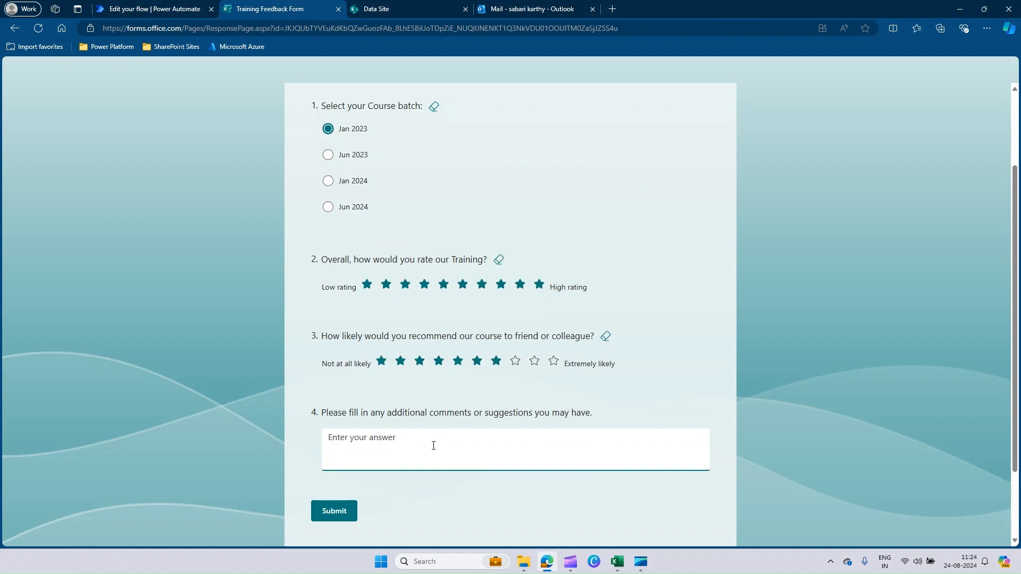
pyautogui.write('Good')
pyautogui.scroll(2, 440, 477)
pyautogui.scroll(-1, 440, 477)
pyautogui.scroll(-2, 431, 480)
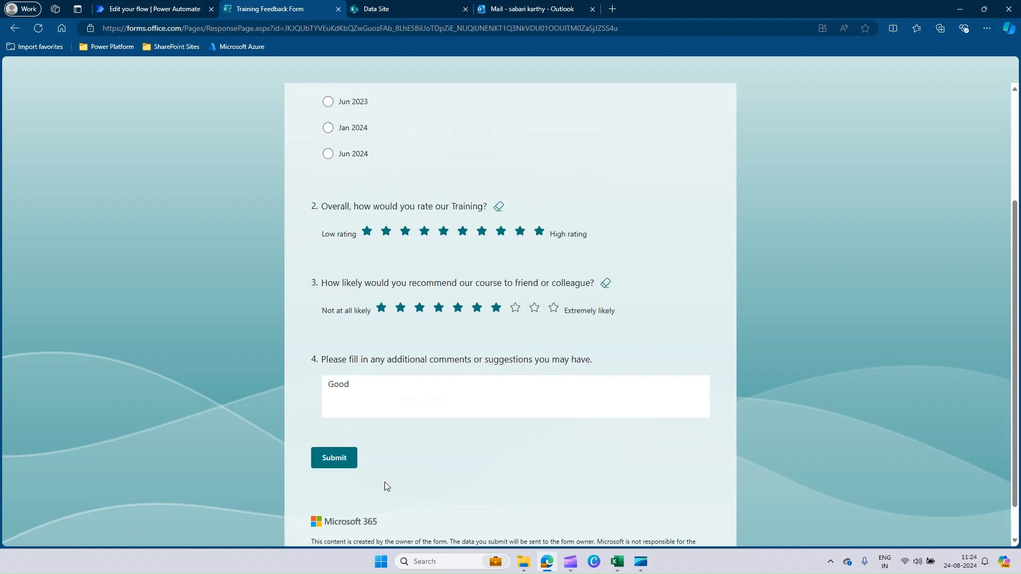
pyautogui.click(334, 463)
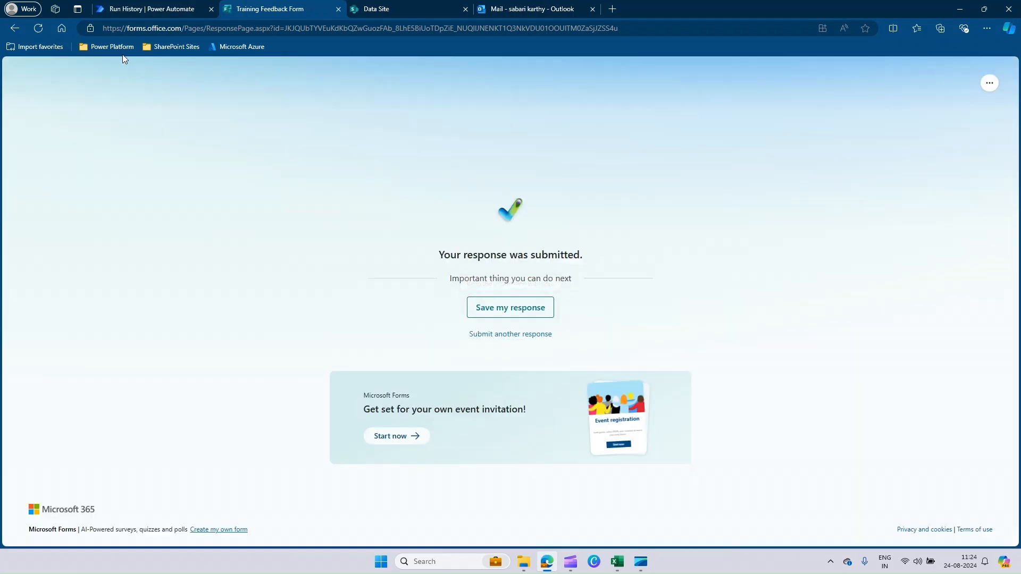
# Check the flow's test run result and review the inputs and outputs of Get response details
pyautogui.click(151, 14)
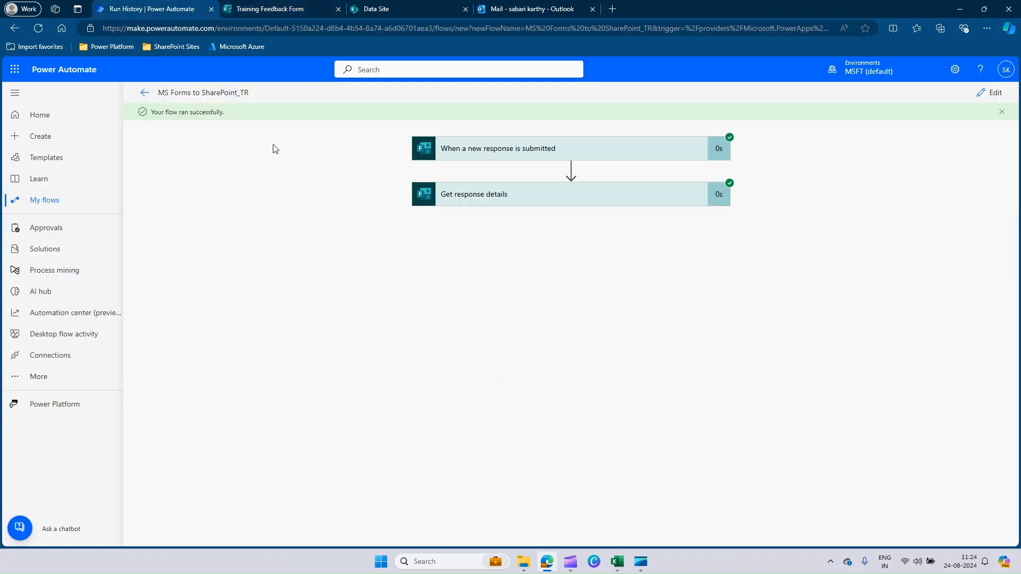
pyautogui.moveTo(153, 112); pyautogui.dragTo(233, 111)
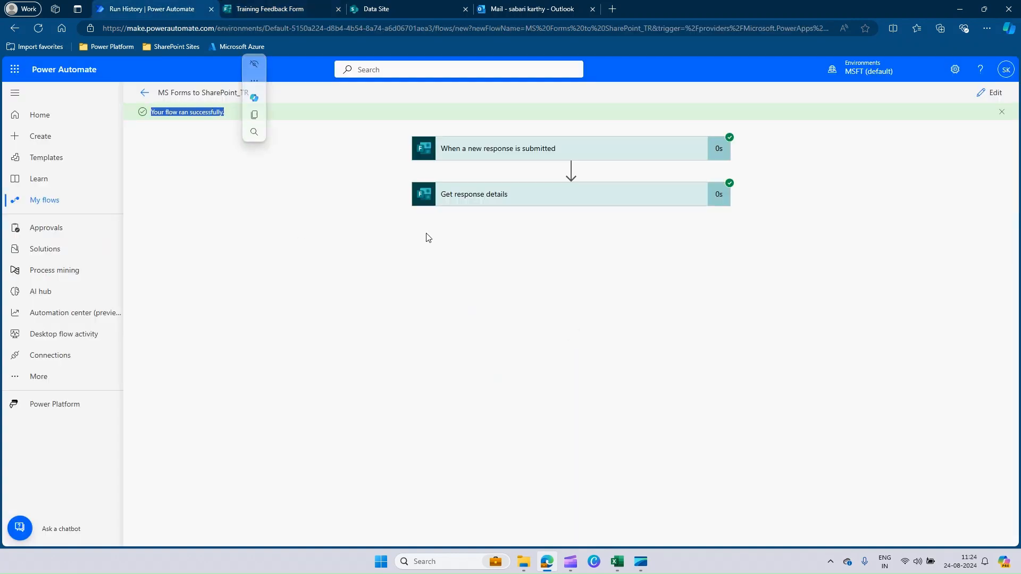
pyautogui.click(500, 200)
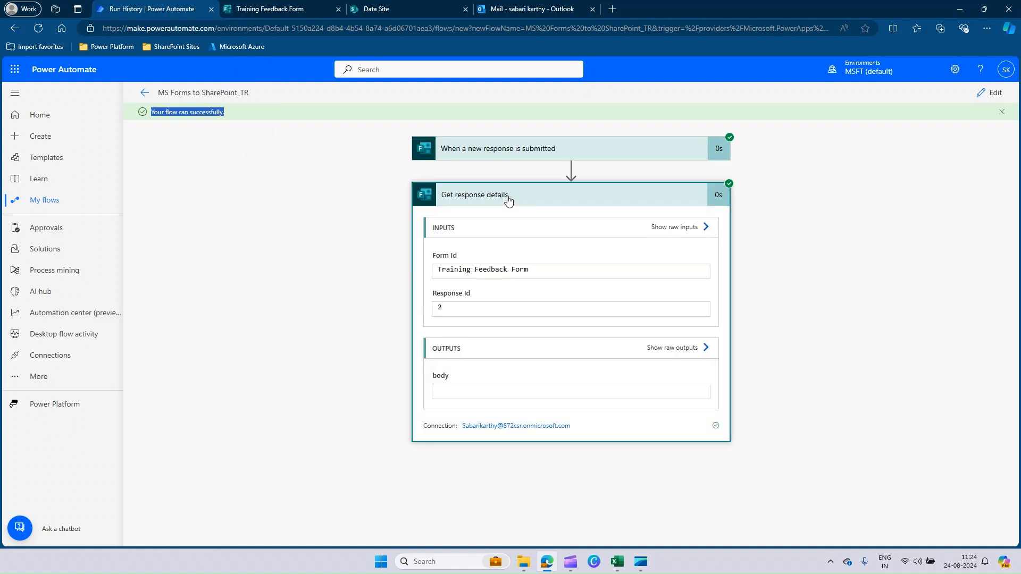
pyautogui.scroll(-2, 758, 284)
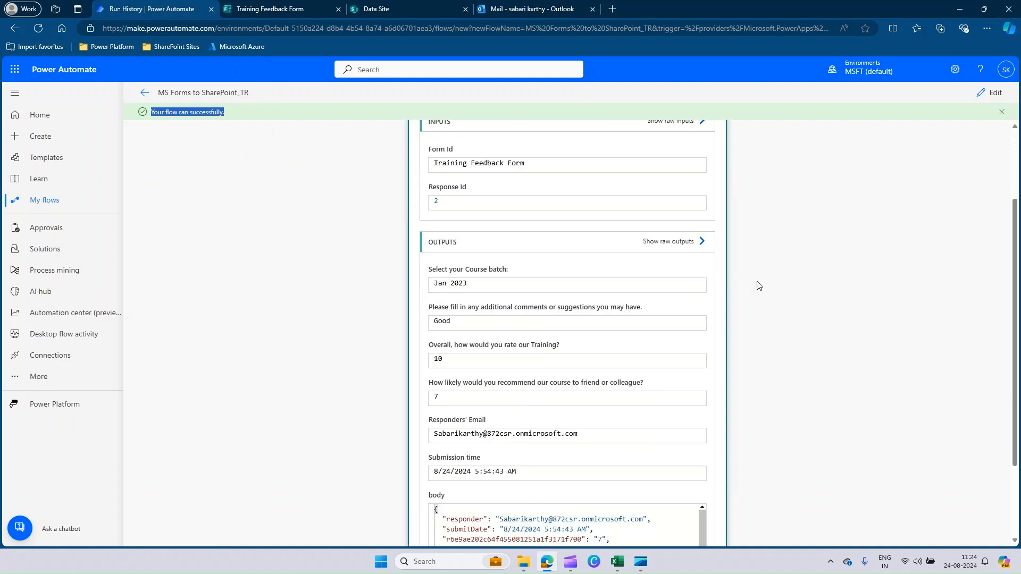
pyautogui.scroll(-1, 758, 285)
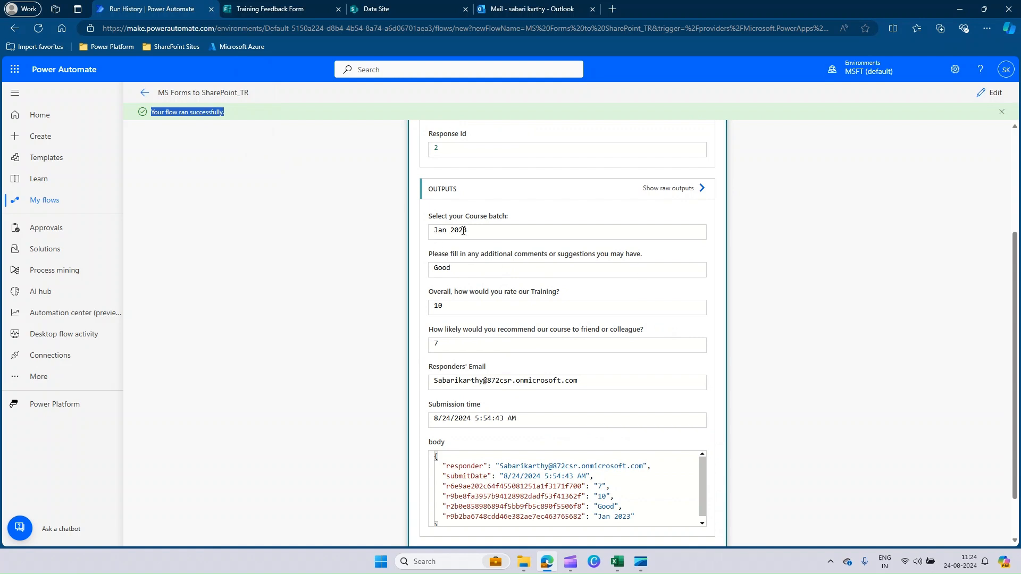
pyautogui.moveTo(441, 272); pyautogui.dragTo(461, 269)
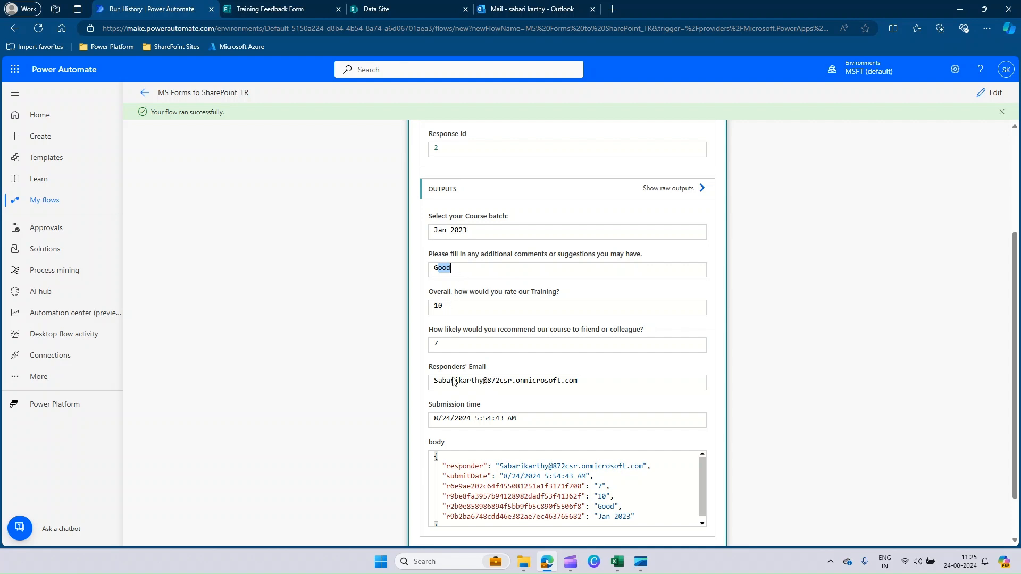
pyautogui.scroll(3, 753, 335)
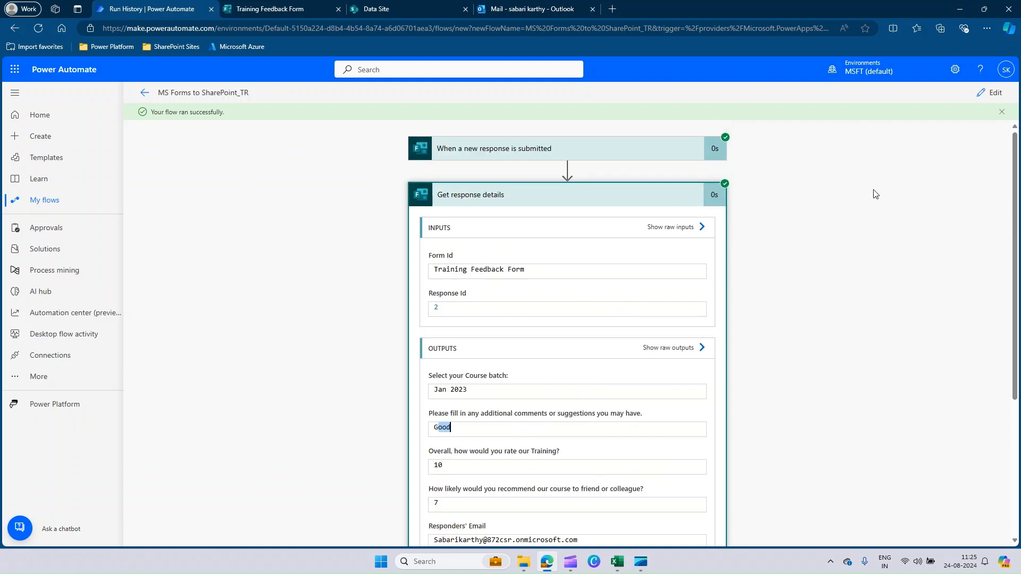
# Reopen the flow for editing and add the SharePoint action "Create item" after Get response details
pyautogui.click(994, 93)
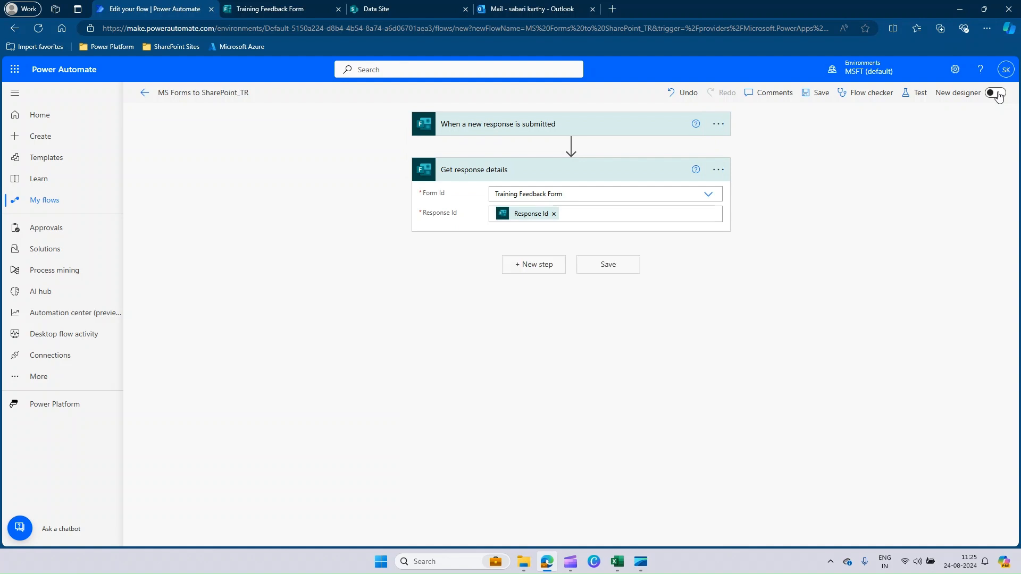
pyautogui.click(527, 265)
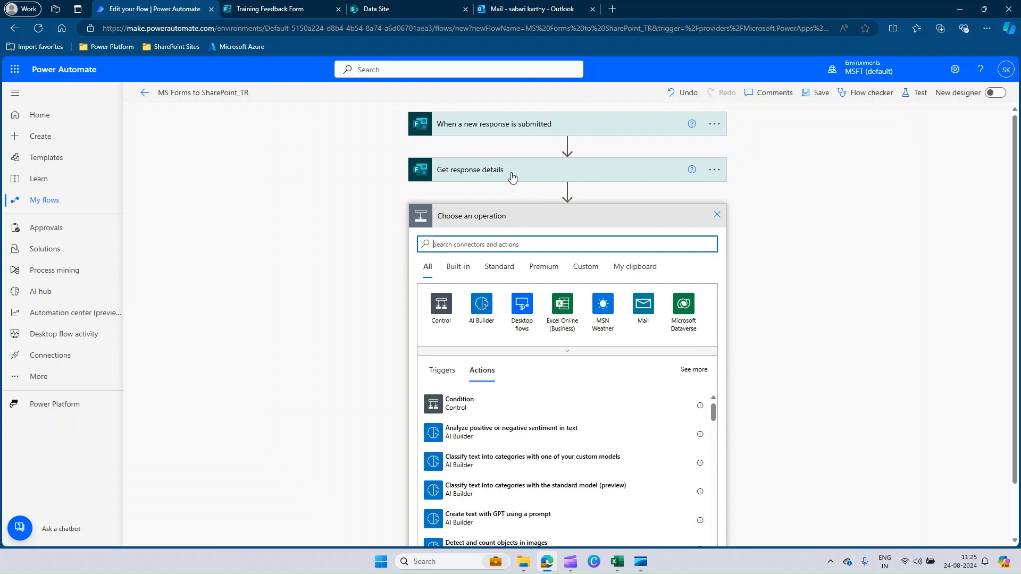
pyautogui.click(443, 245)
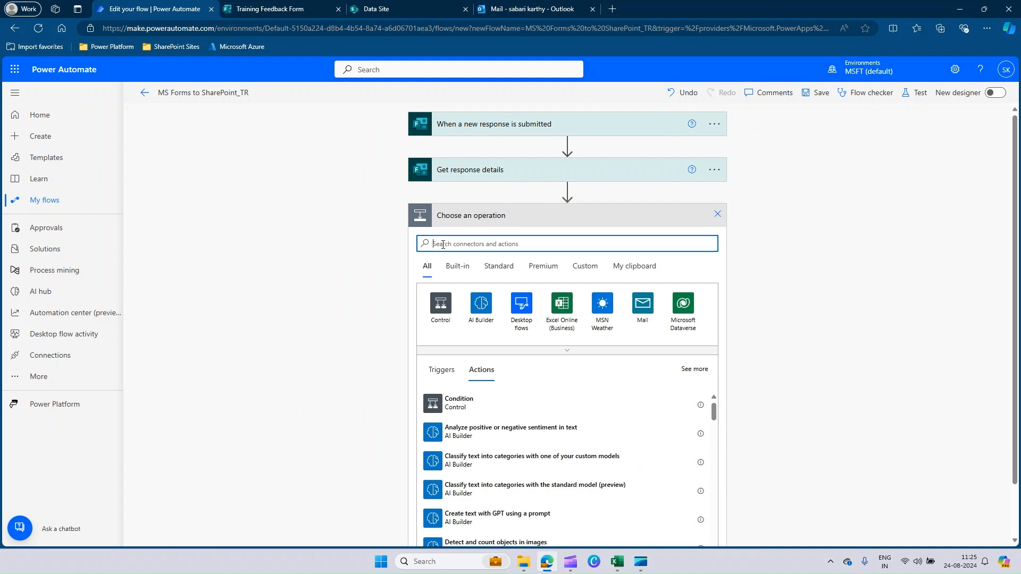
pyautogui.write('SharePoint')
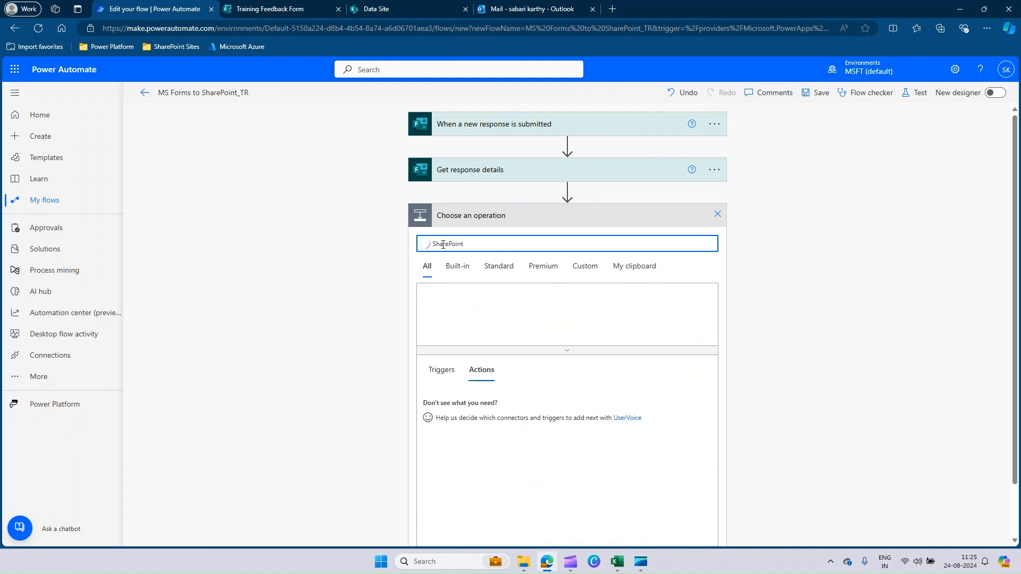
pyautogui.click(441, 310)
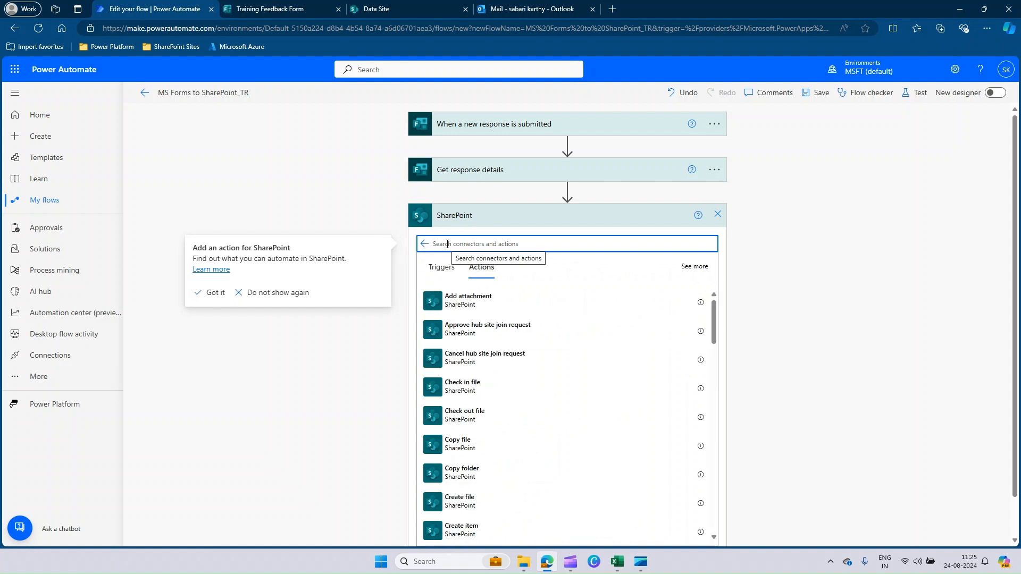
pyautogui.write('Create')
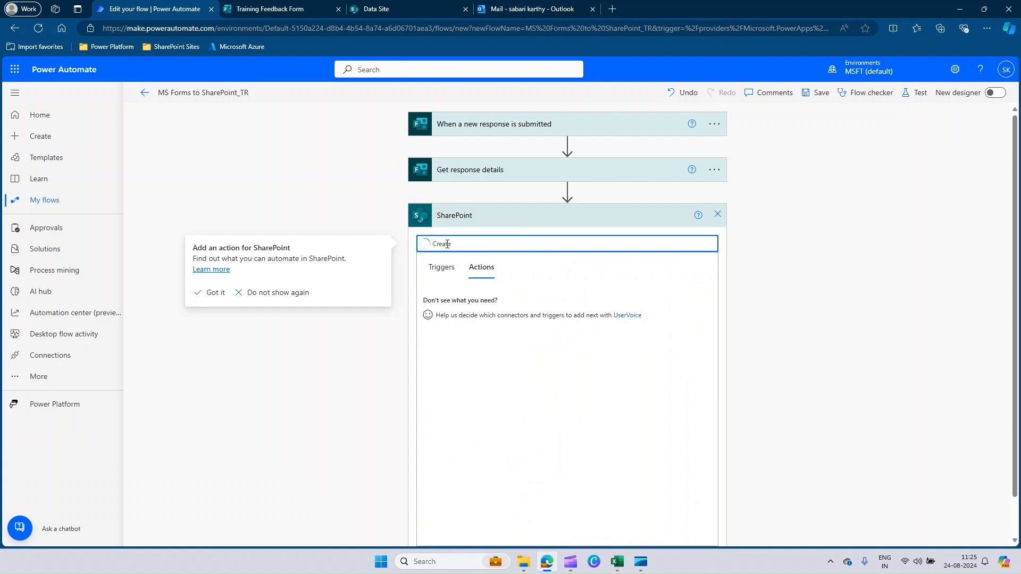
pyautogui.click(473, 302)
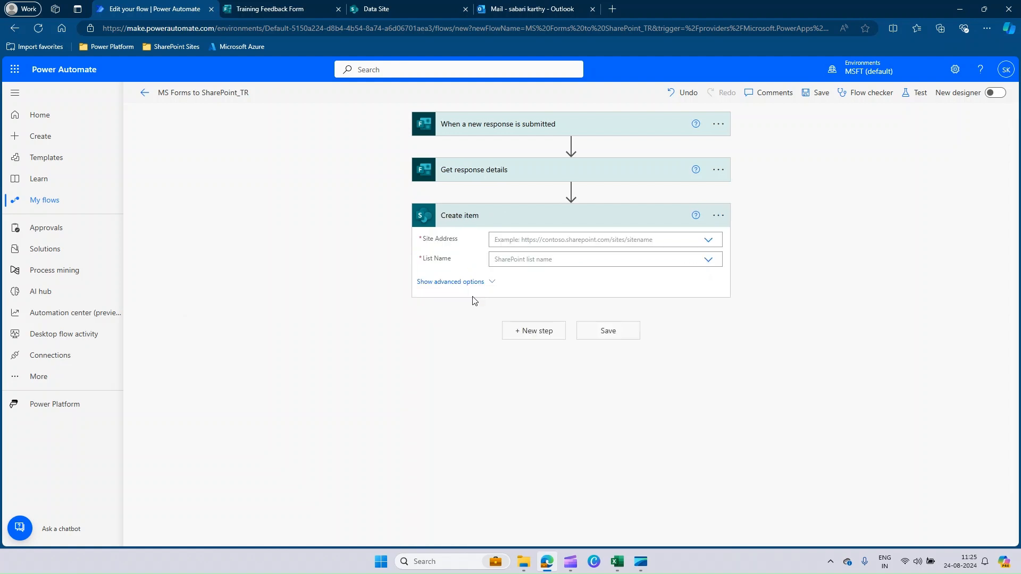
# In Create item, set Site Address to Data Site and List Name to Training Feedback Form
pyautogui.click(709, 243)
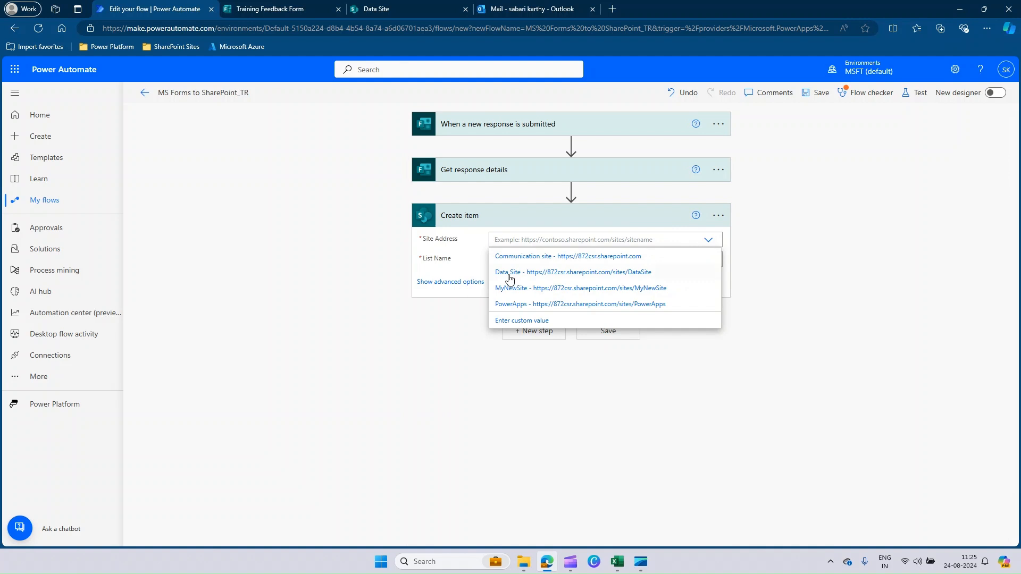
pyautogui.click(519, 273)
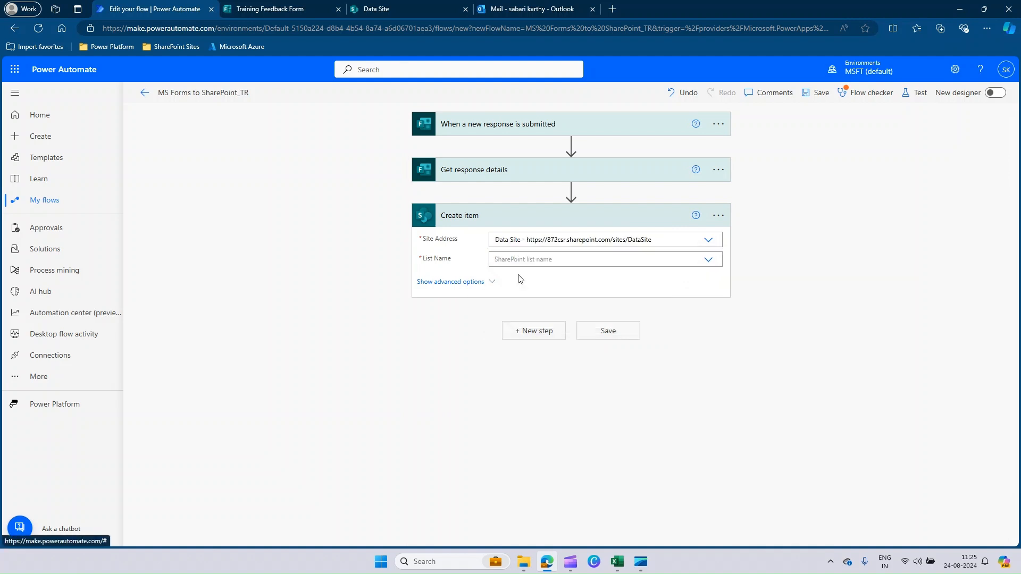
pyautogui.click(709, 260)
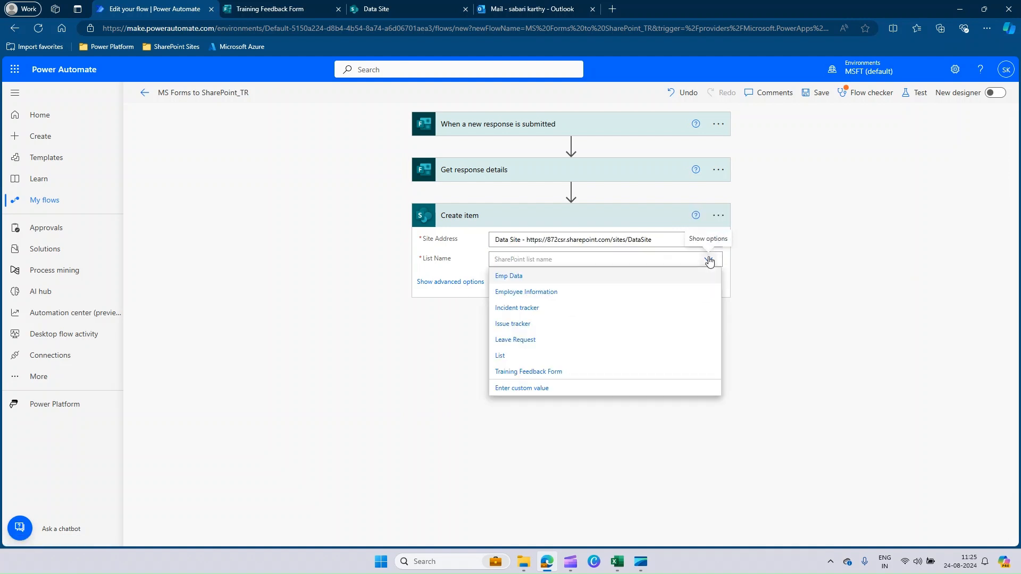
pyautogui.click(551, 378)
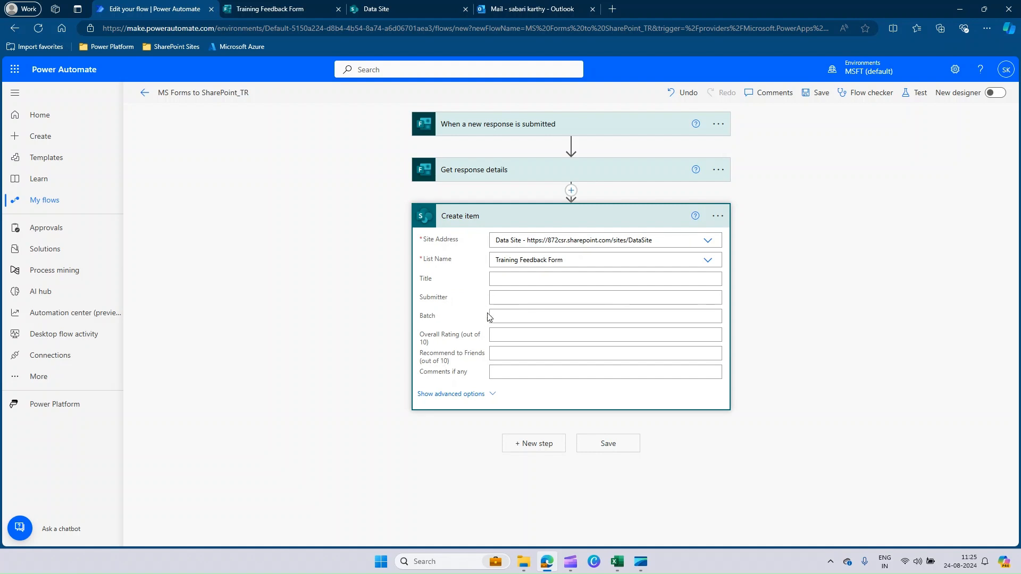
# Map Create item's Title to Submission time, Submitter to Responders' Email and Batch to "Select your Course batch:" from Get response details
pyautogui.click(497, 298)
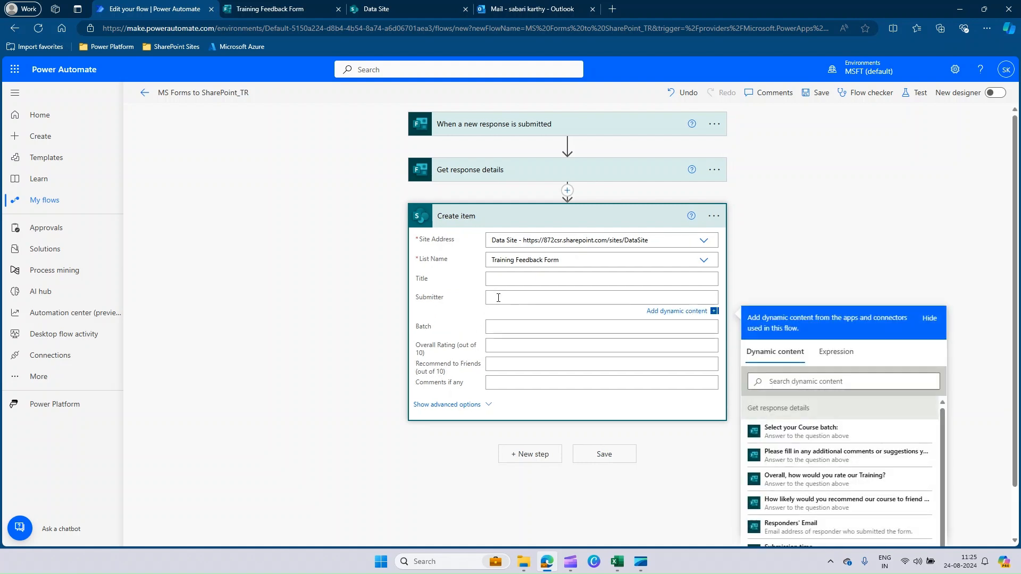
pyautogui.scroll(-1, 979, 386)
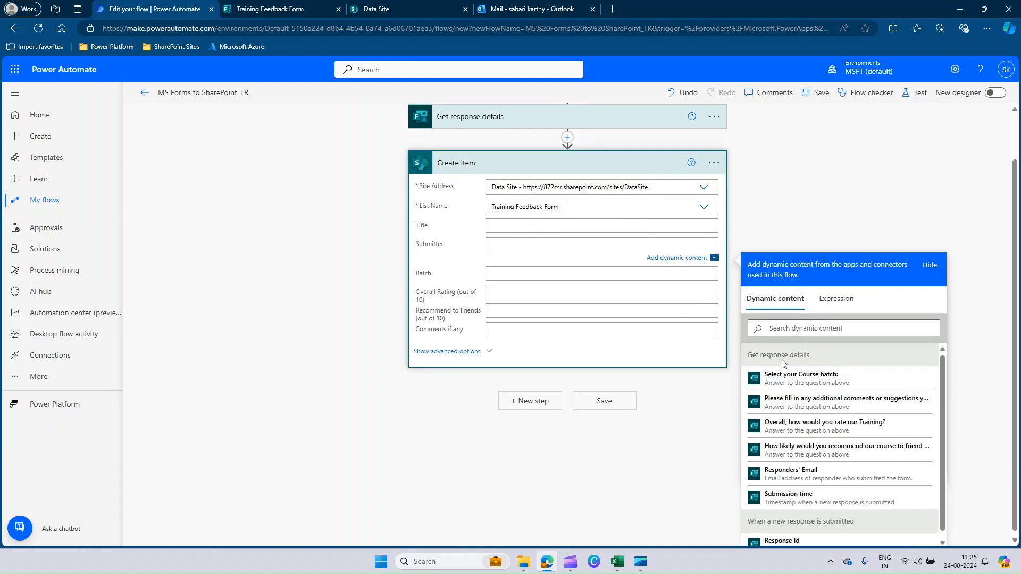
pyautogui.moveTo(750, 356); pyautogui.dragTo(816, 355)
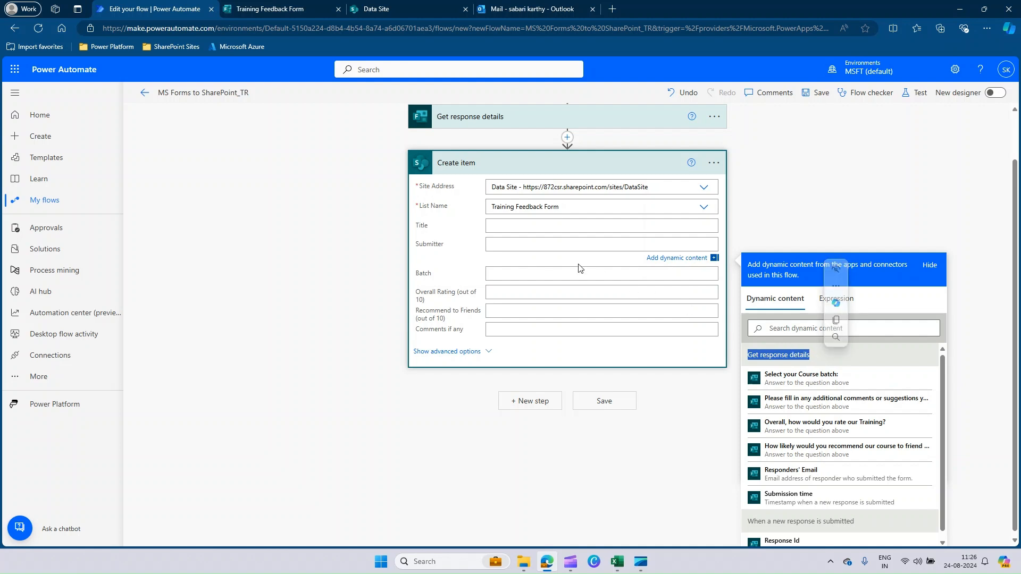
pyautogui.click(502, 226)
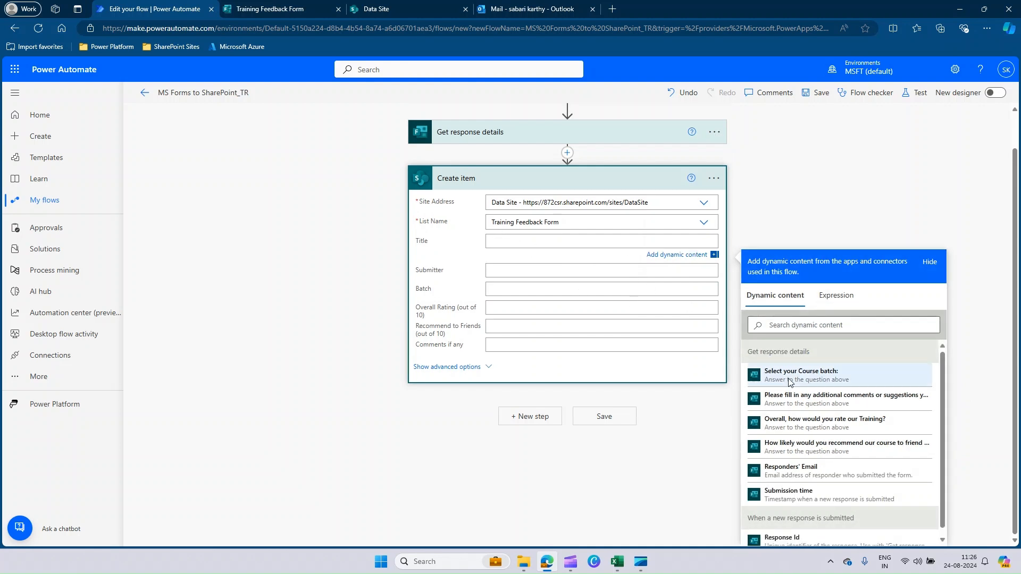
pyautogui.click(805, 494)
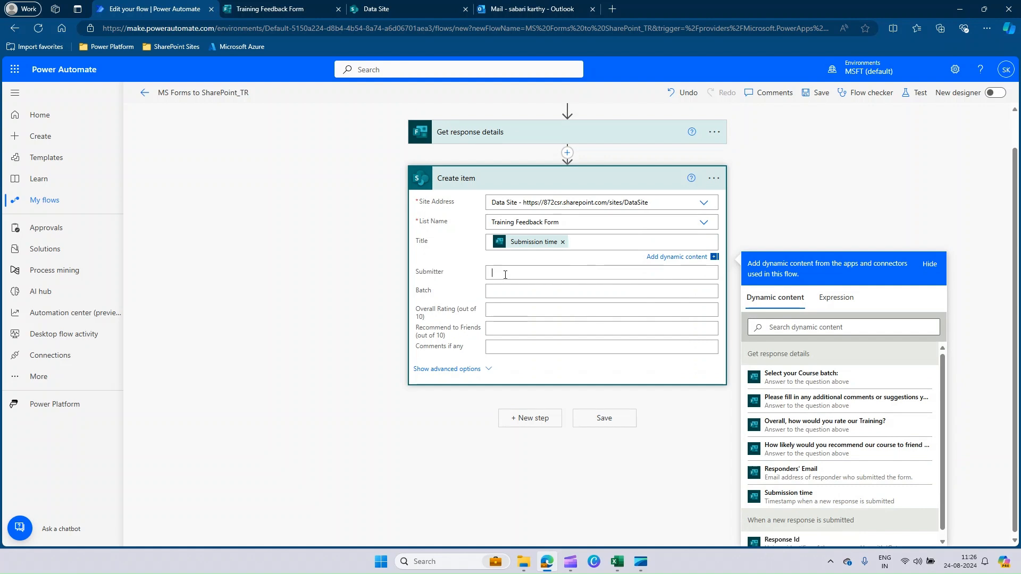
pyautogui.click(793, 501)
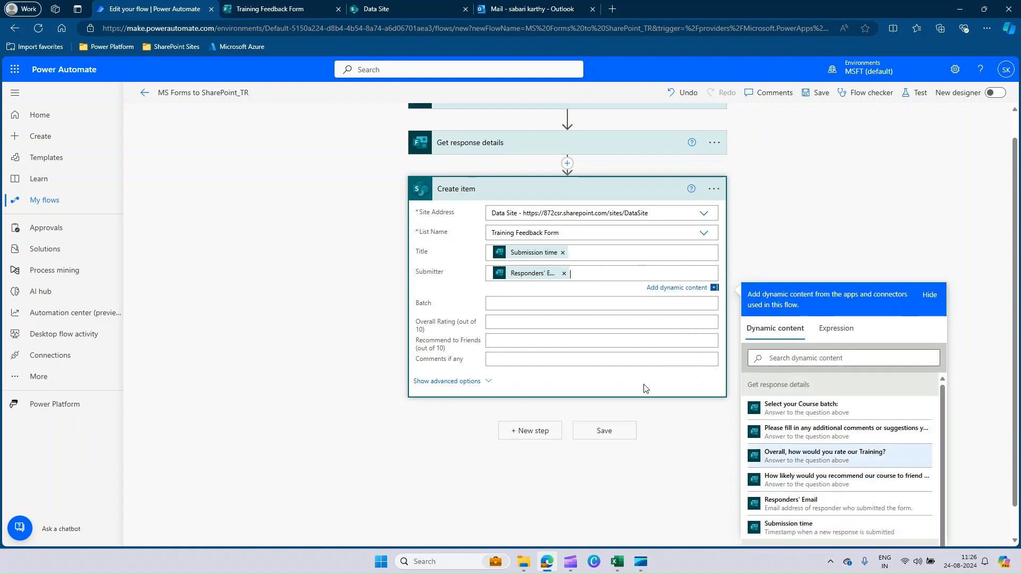
pyautogui.click(498, 306)
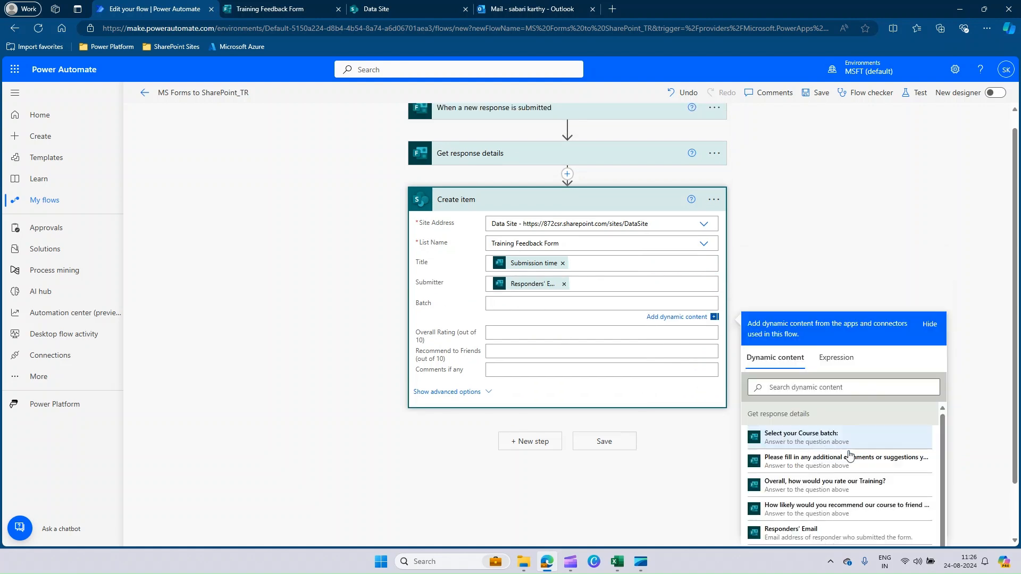
pyautogui.click(796, 441)
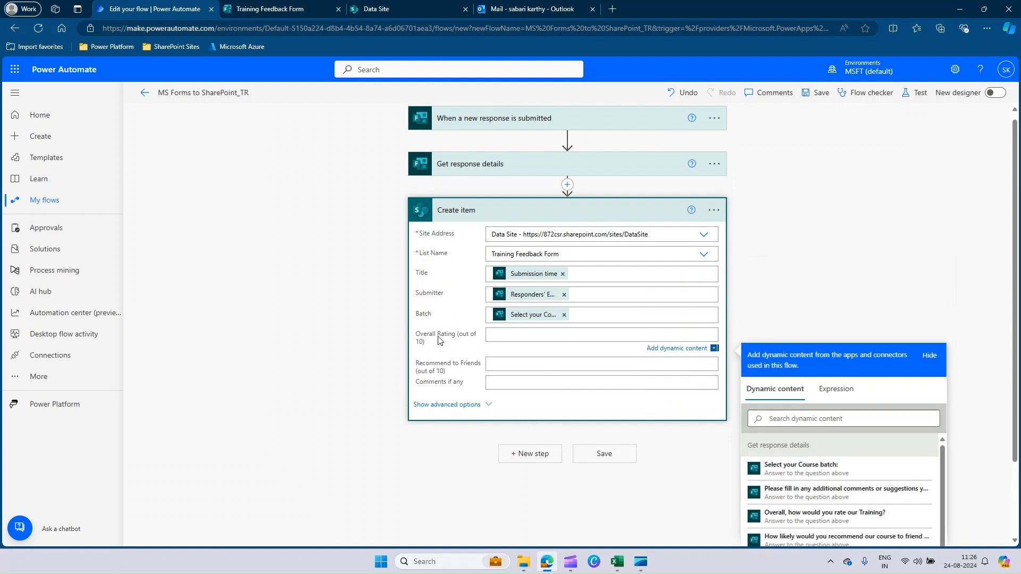
# Map Overall Rating, Recommend to Friends and Comments if any to the matching form answers from Get response details
pyautogui.scroll(-2, 439, 340)
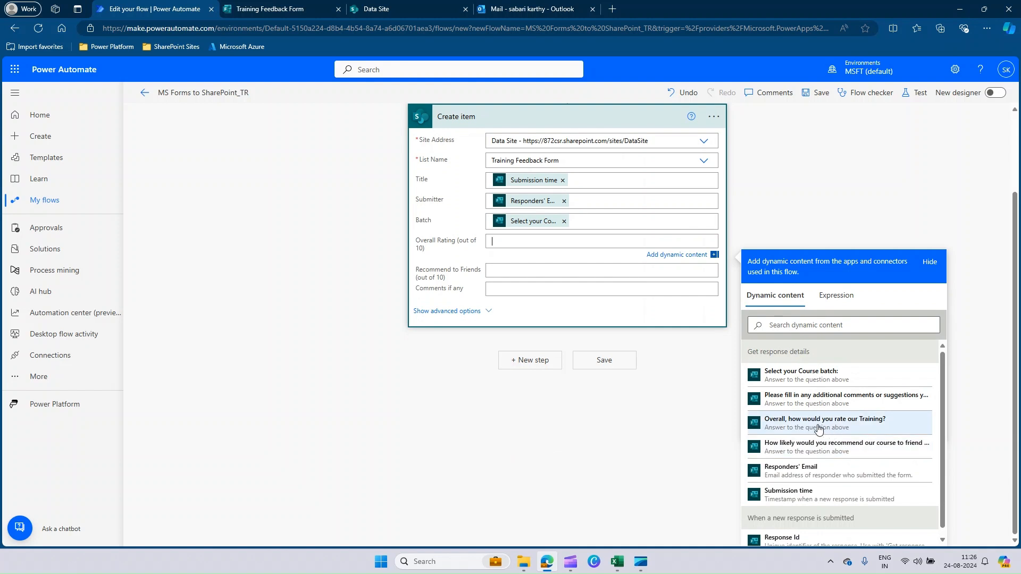
pyautogui.click(852, 426)
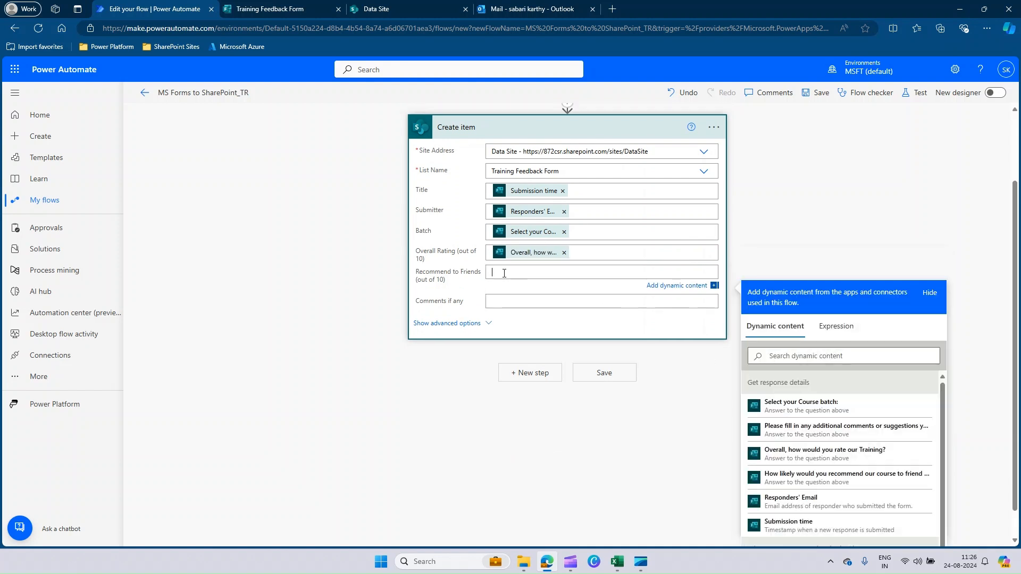
pyautogui.click(846, 478)
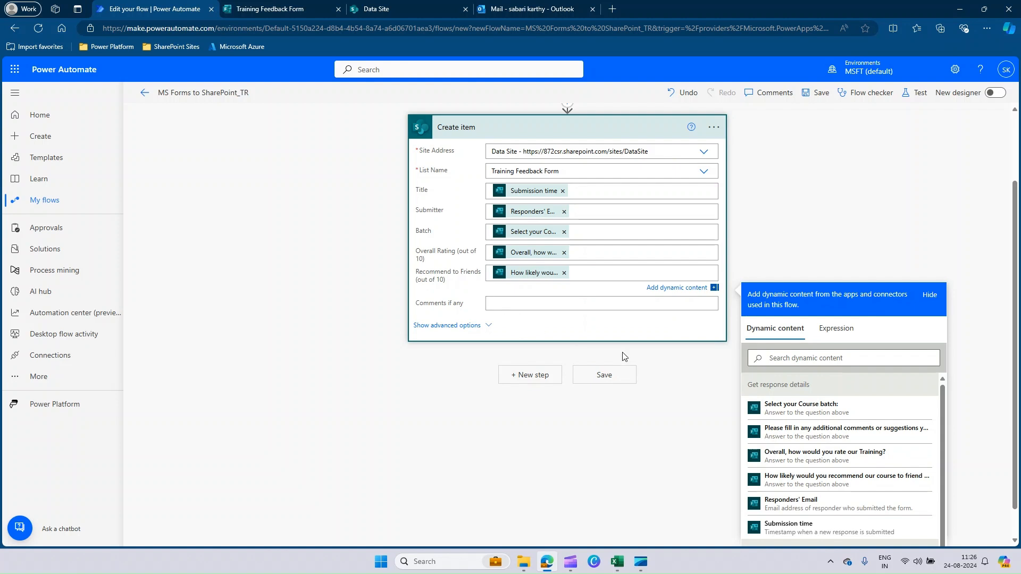
pyautogui.click(839, 429)
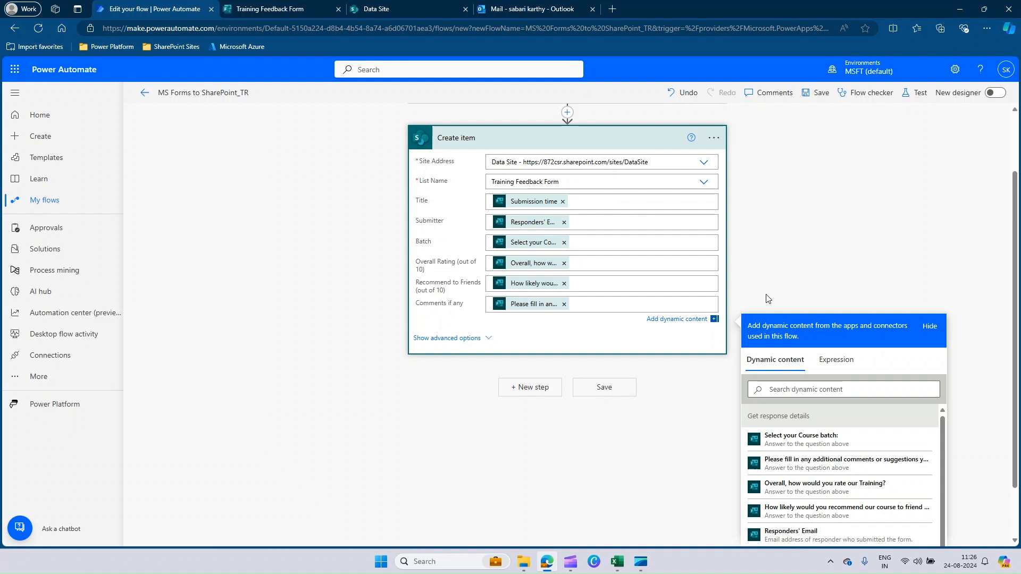
pyautogui.scroll(3, 781, 277)
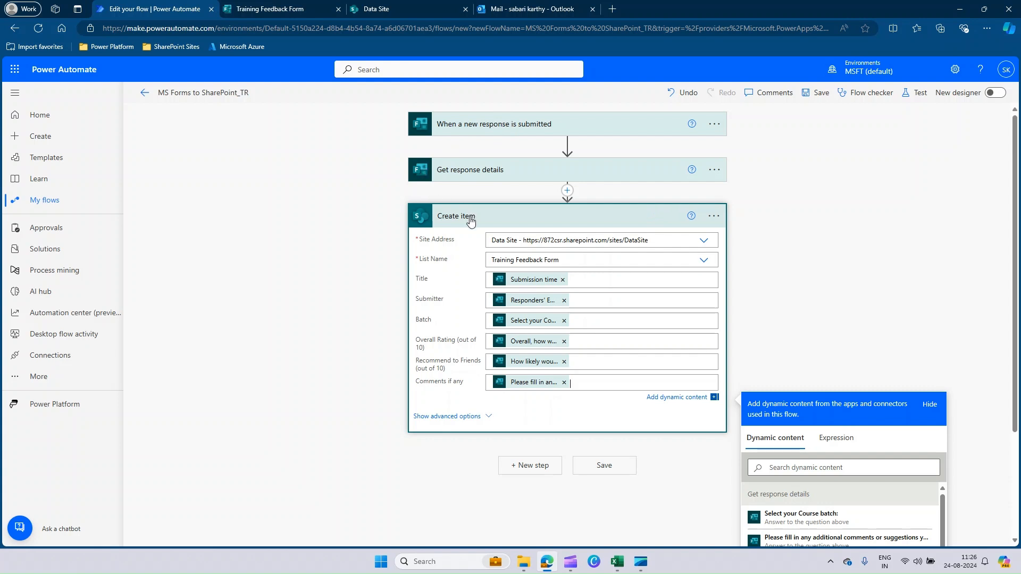
# Add a Condition control after Create item and open the dynamic content for its first value
pyautogui.click(532, 465)
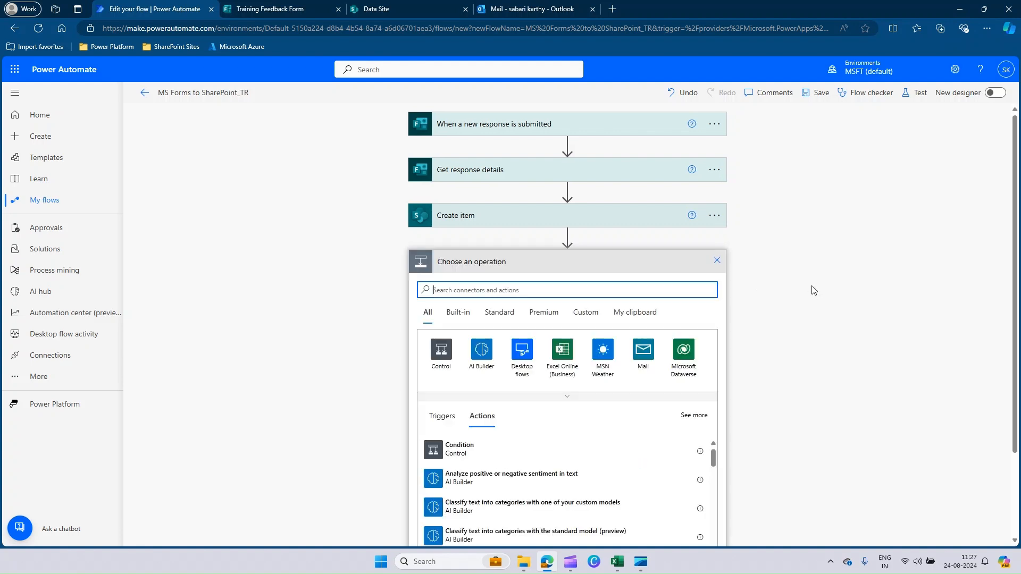
pyautogui.click(458, 450)
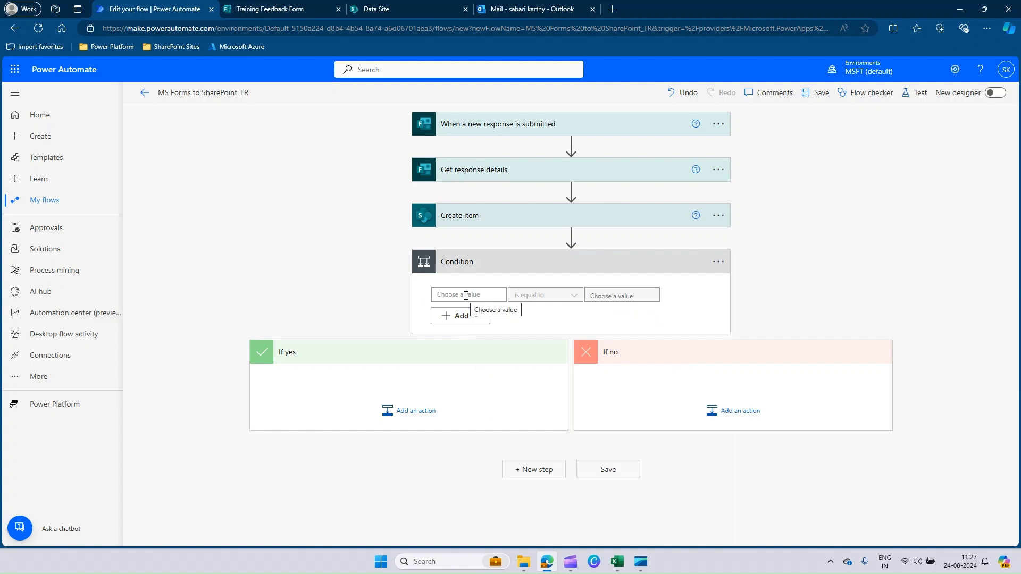
pyautogui.click(466, 296)
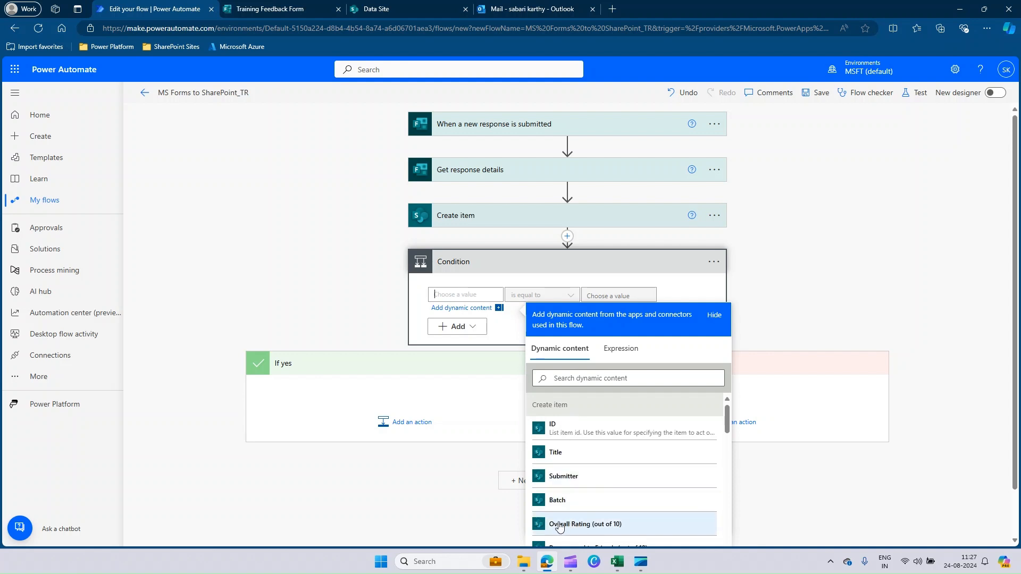
pyautogui.scroll(-1, 615, 514)
pyautogui.scroll(-12, 617, 511)
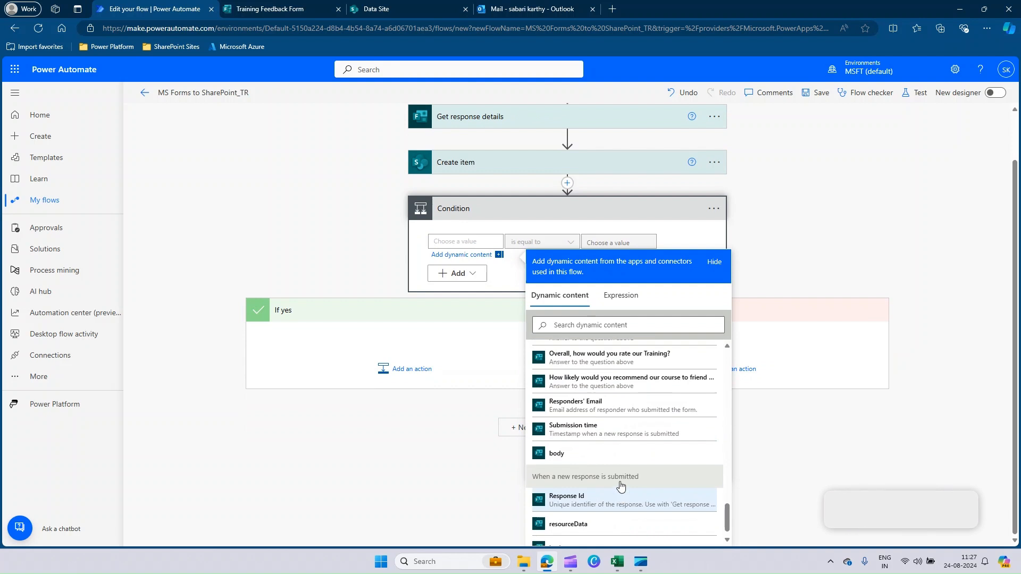
pyautogui.scroll(2, 620, 481)
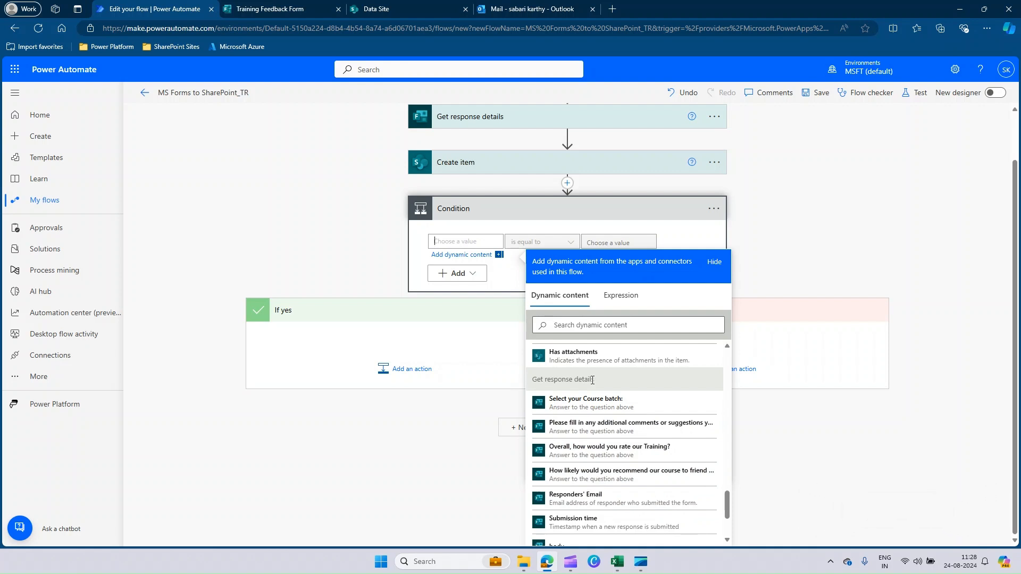
# Set the Condition's first value to an int() expression wrapping the "Overall, how would you rate our Training?" answer from Get response details
pyautogui.click(620, 297)
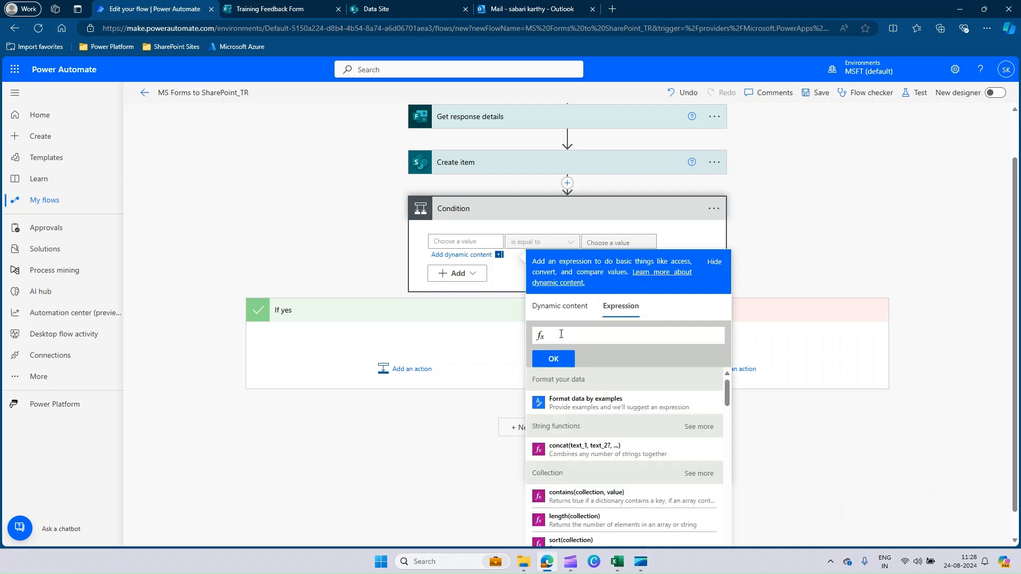
pyautogui.write('int')
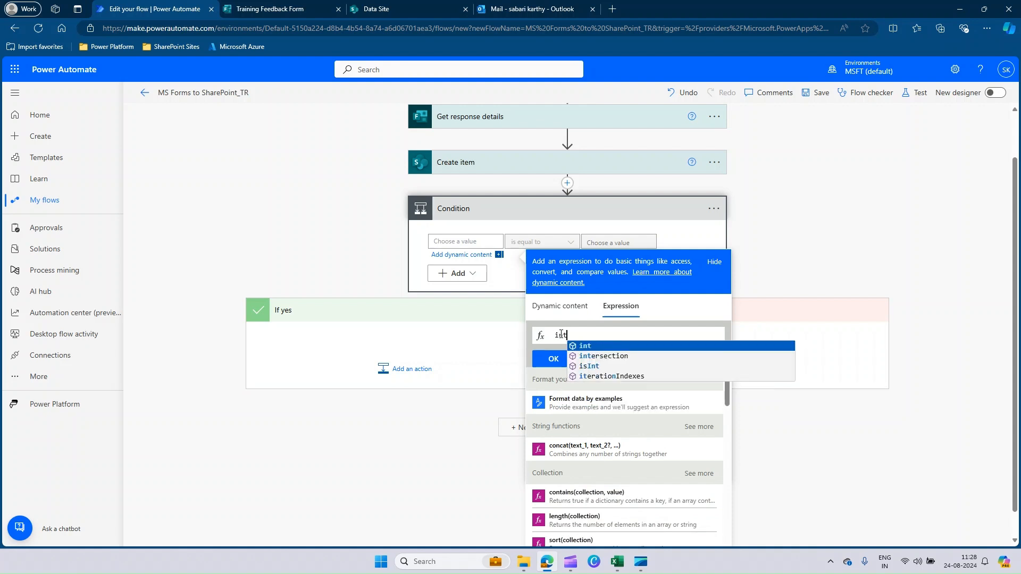
pyautogui.write('(')
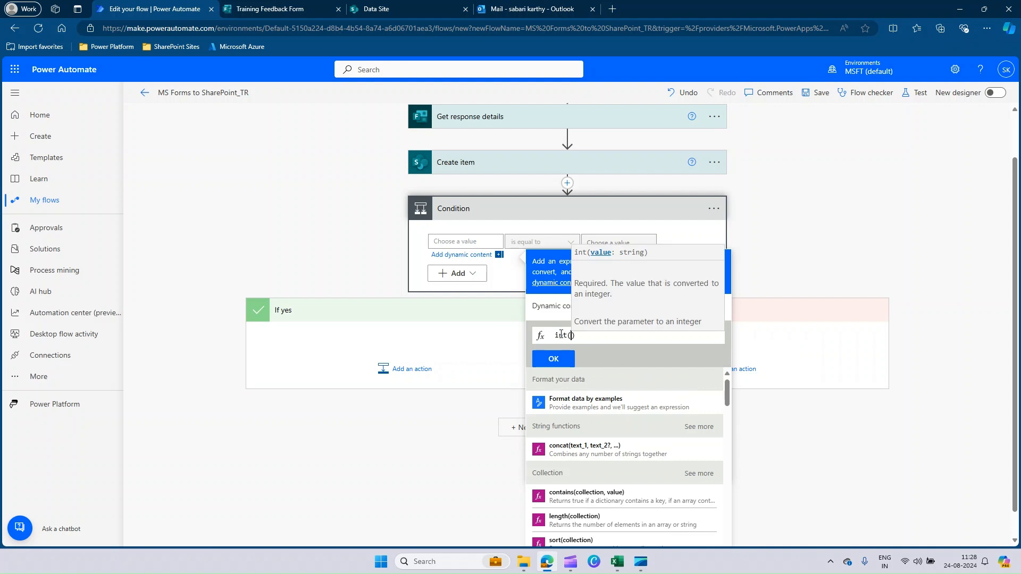
pyautogui.click(548, 306)
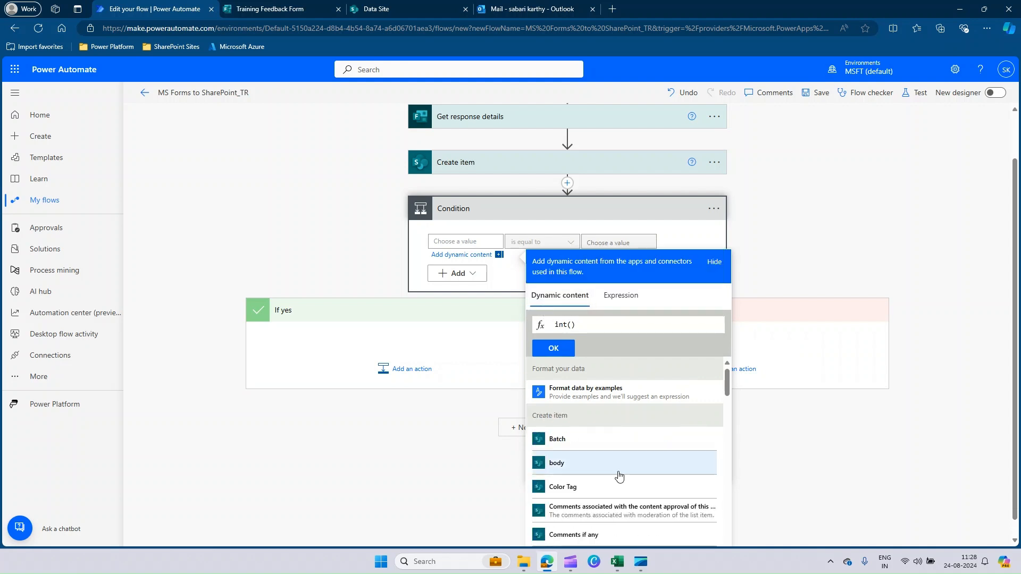
pyautogui.scroll(-10, 623, 471)
pyautogui.scroll(2, 628, 466)
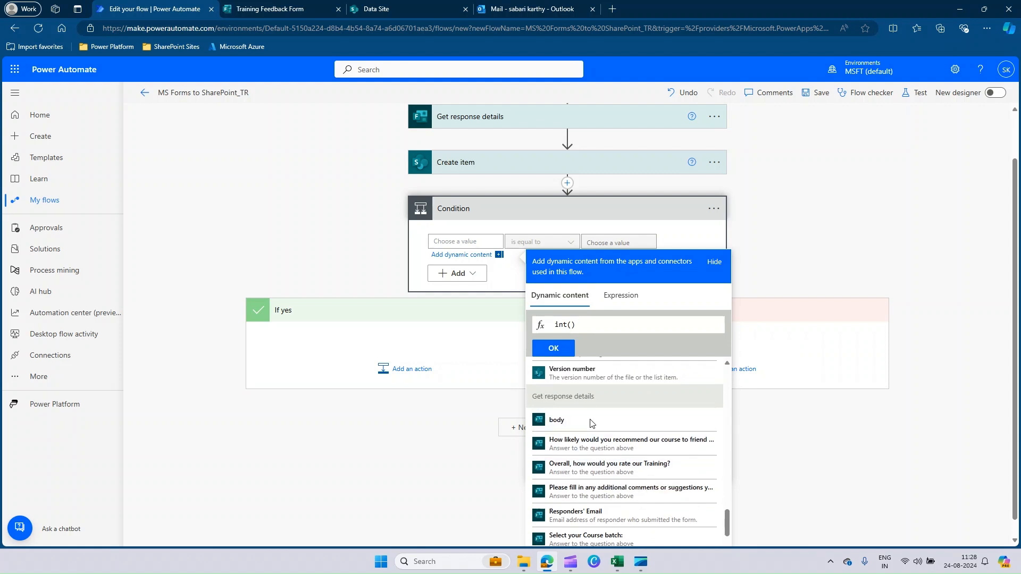
pyautogui.click(596, 468)
pyautogui.click(554, 348)
# Set the Condition's operator to "is less than or equal to" and its comparison value to 5
pyautogui.click(506, 299)
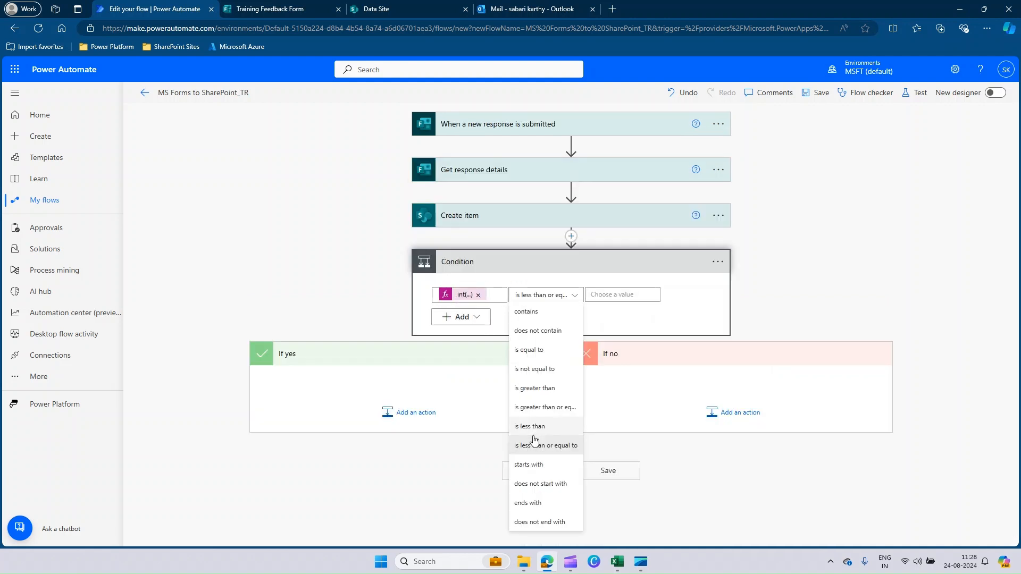
pyautogui.click(558, 446)
pyautogui.click(608, 295)
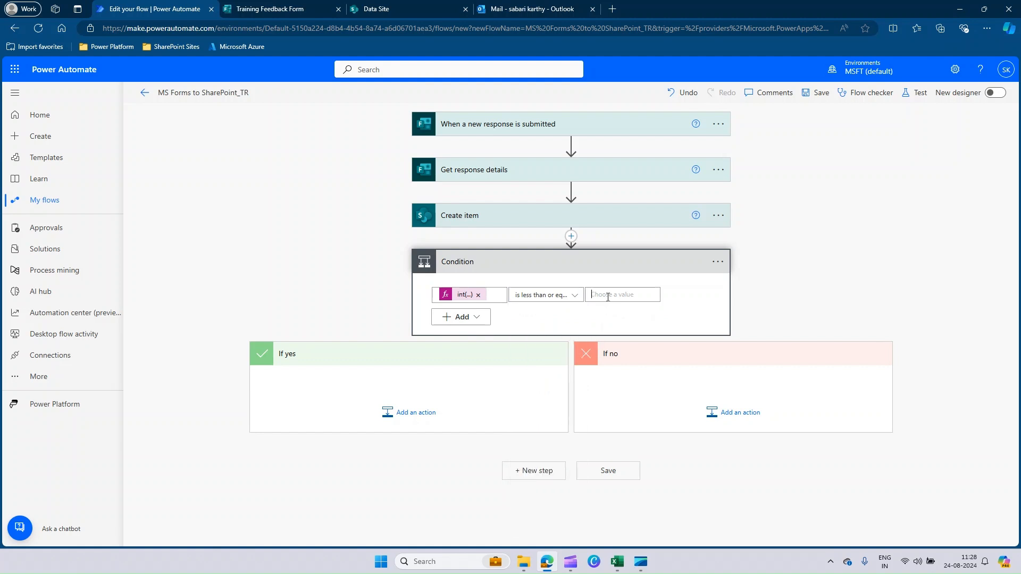
pyautogui.write('5')
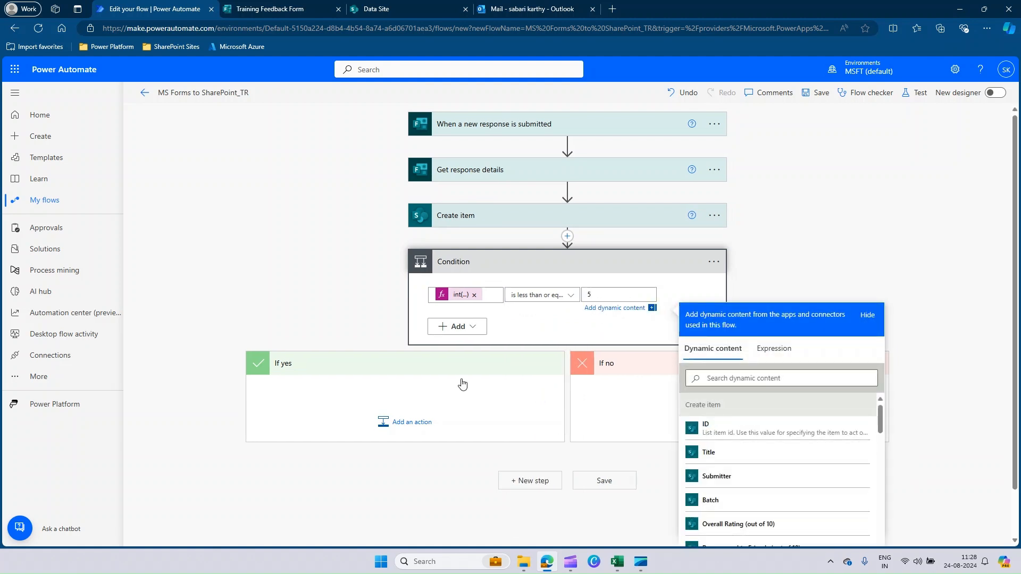
# Search for Outlook actions in the If yes branch and add Office 365 Outlook's "Send an email (V2)"
pyautogui.click(406, 423)
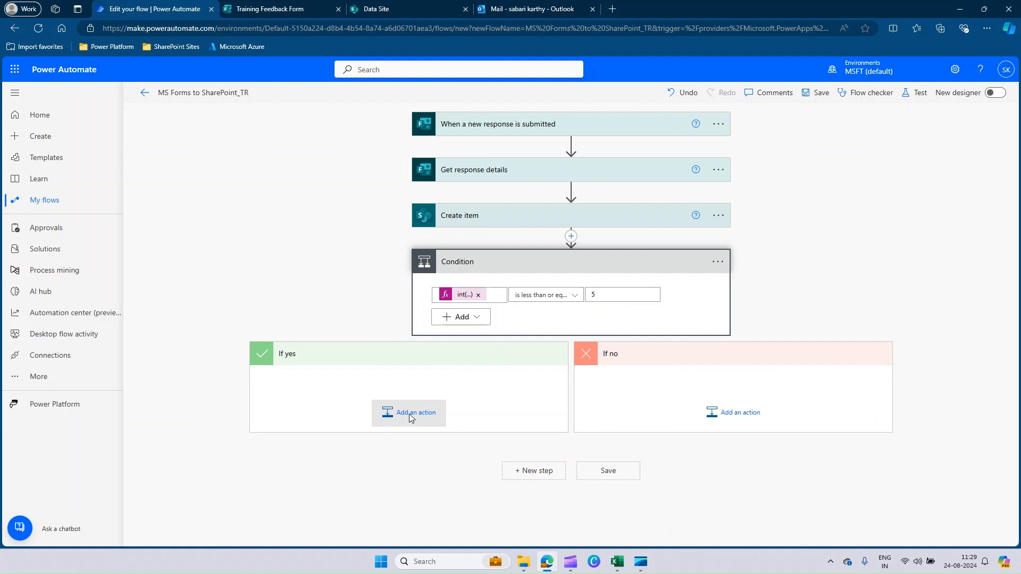
pyautogui.click(410, 414)
pyautogui.write('Outlook')
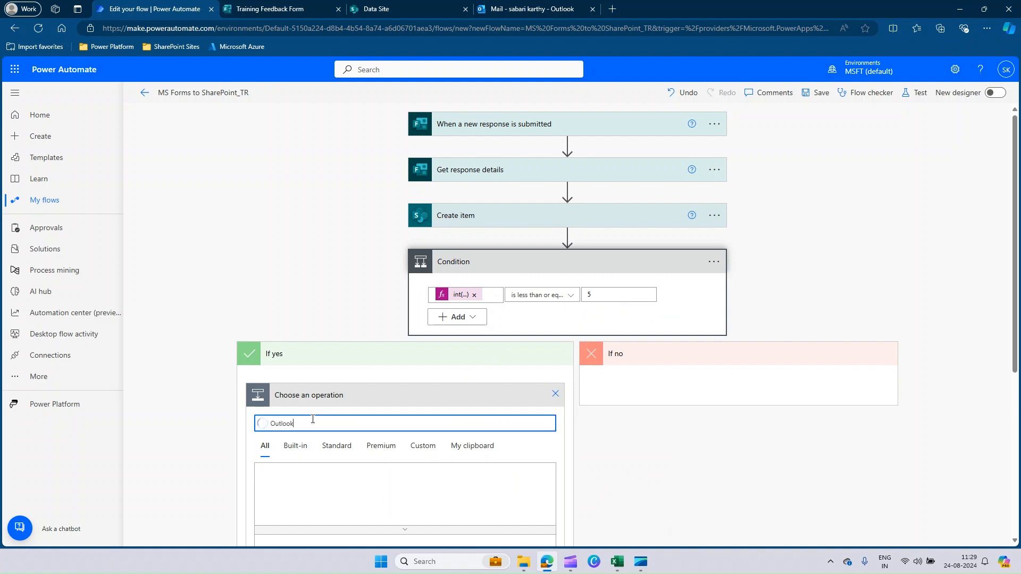
pyautogui.scroll(-3, 570, 529)
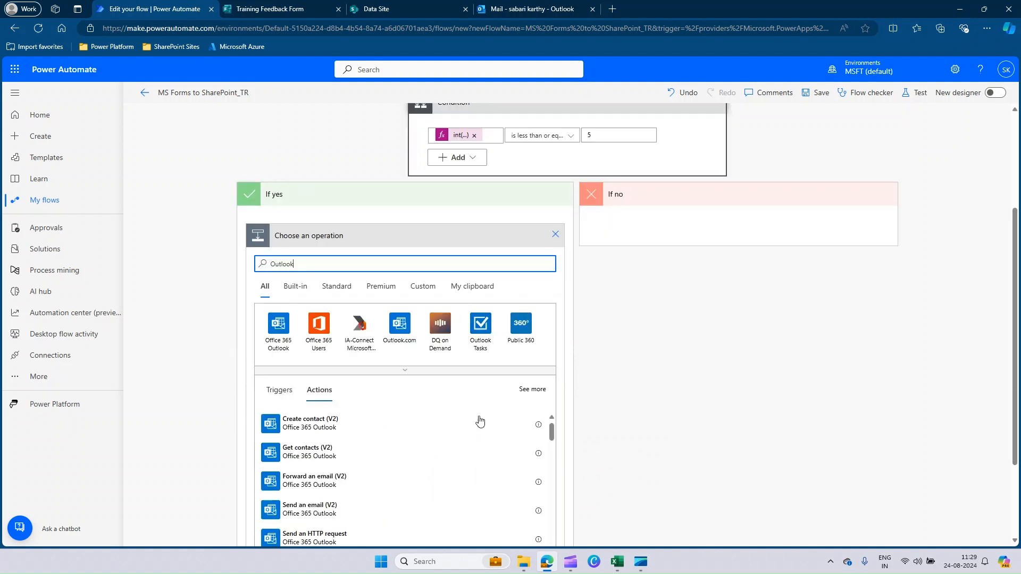
pyautogui.click(325, 511)
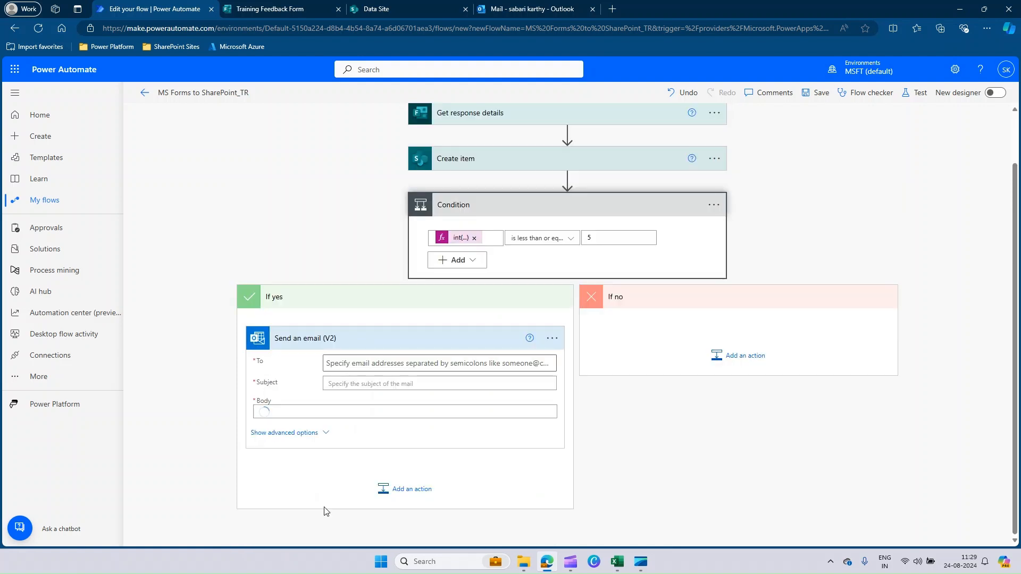
# Fill in the email's To field with the recipient's account from the suggested people
pyautogui.click(345, 345)
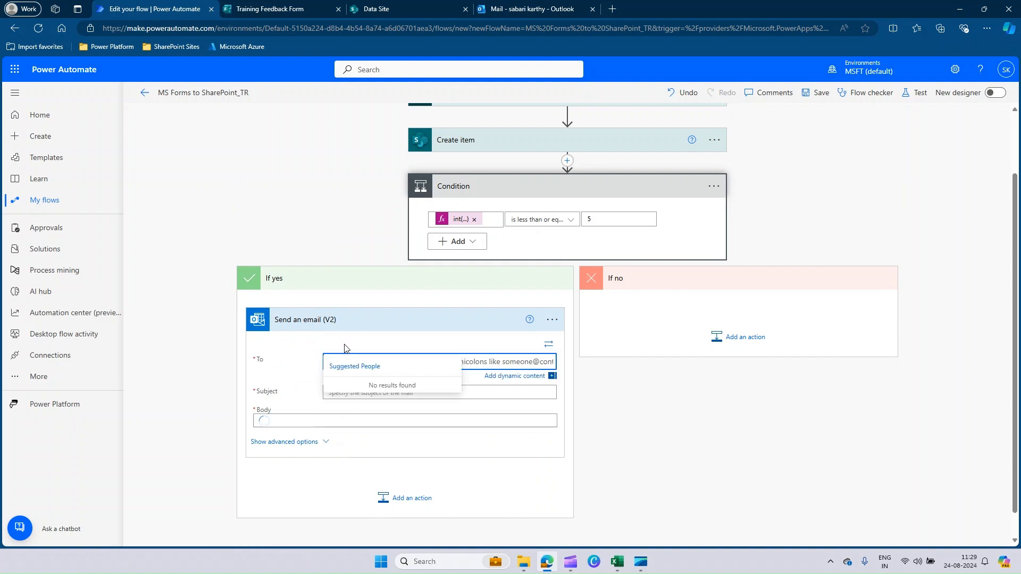
pyautogui.write('Sabar')
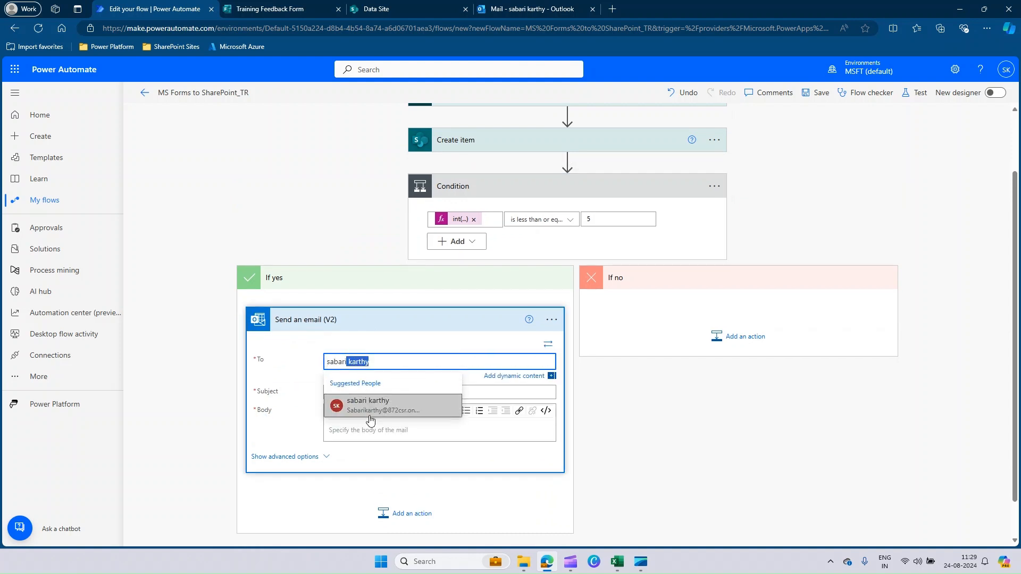
pyautogui.click(373, 409)
# Set the email's Subject to "Low Feedback on Training"
pyautogui.click(346, 392)
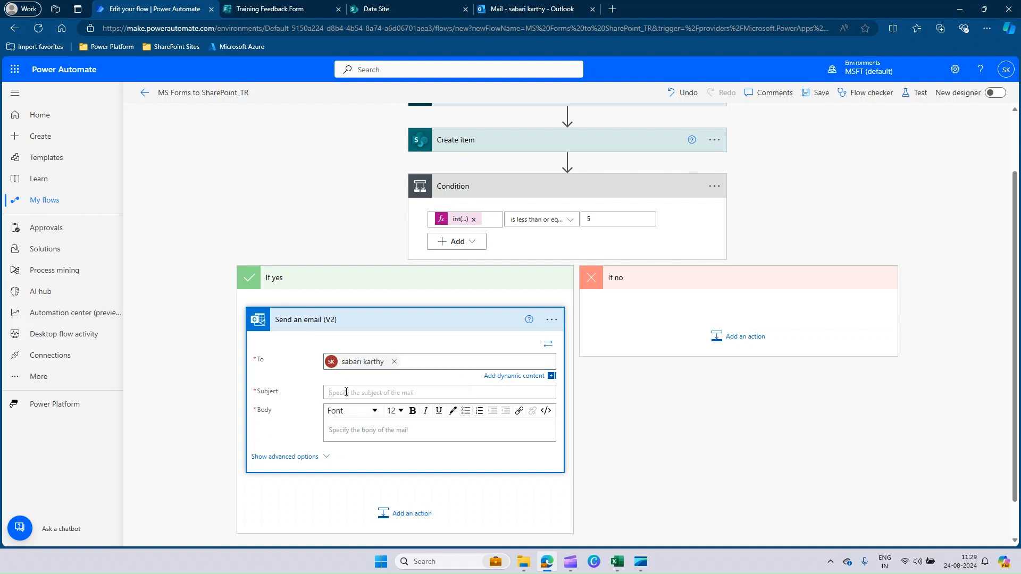
pyautogui.write('Low F')
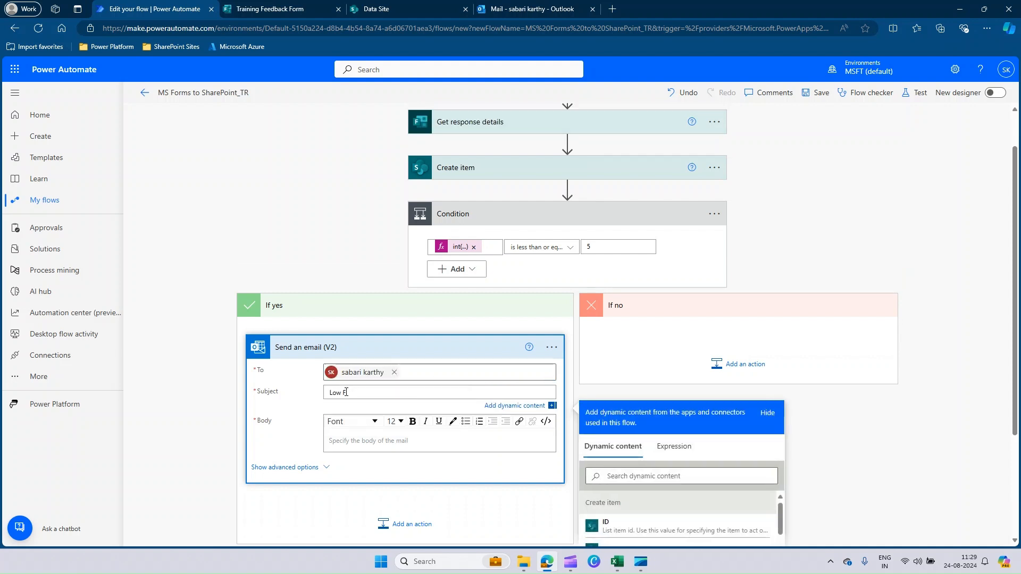
pyautogui.write('eedback o')
pyautogui.press('BackSpace')
pyautogui.press('BackSpace')
pyautogui.press('BackSpace')
# Copy the subject text into the email's Body and append "submitted by" followed by Create item's Submitter value
pyautogui.click(369, 393)
pyautogui.tripleClick(369, 403)
pyautogui.hotkey('ctrl', 'c')
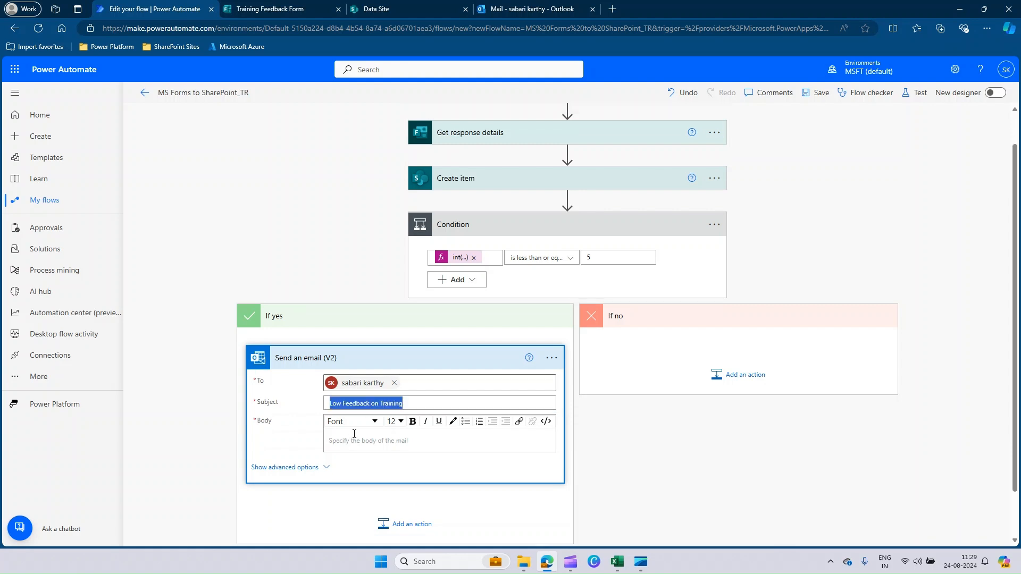
pyautogui.click(354, 436)
pyautogui.hotkey('ctrl', 'v')
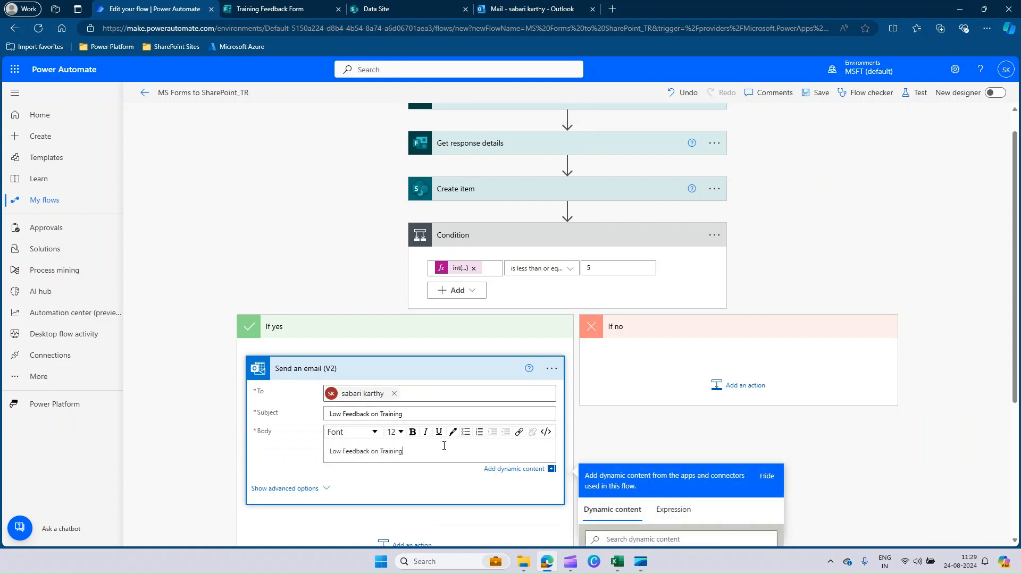
pyautogui.write('submitted by')
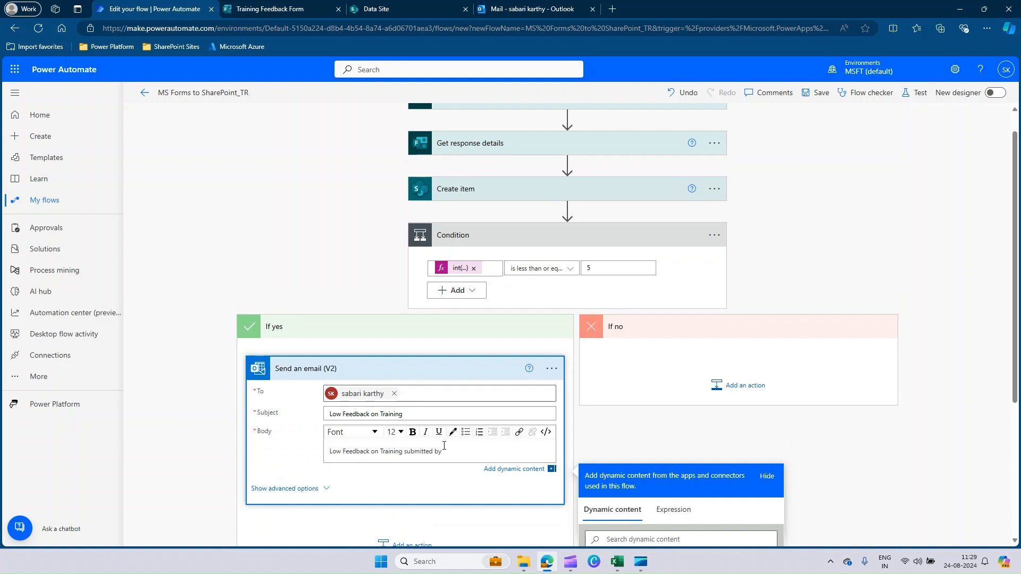
pyautogui.scroll(-4, 851, 458)
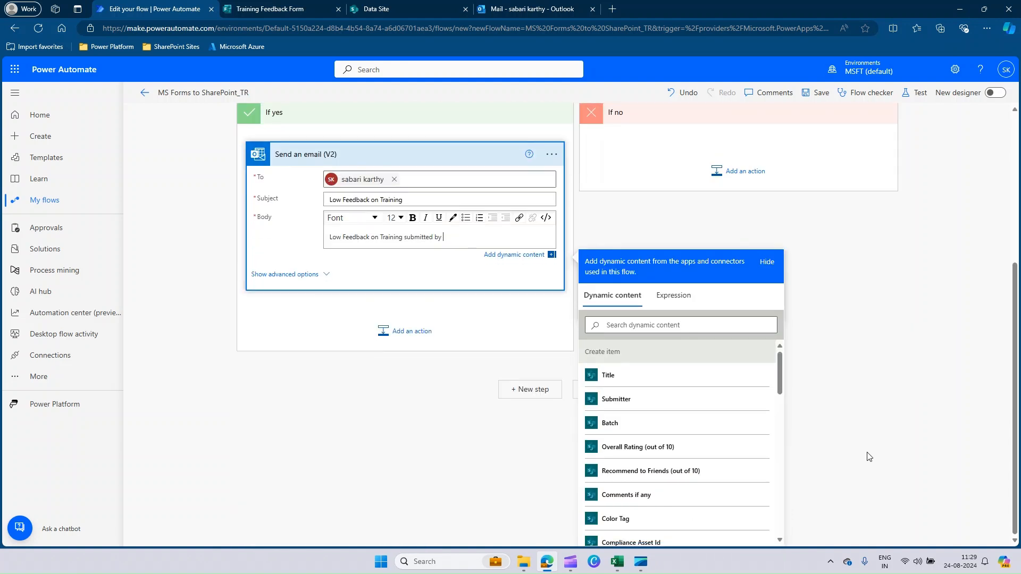
pyautogui.click(659, 403)
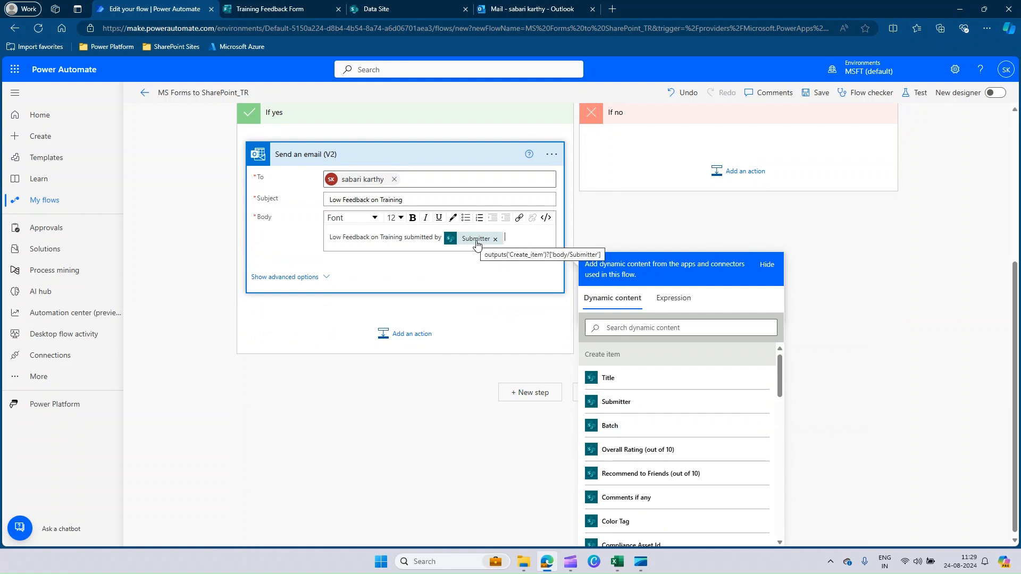
pyautogui.click(863, 331)
# Save the flow and test it automatically with the recently used trigger from the last succeeded run
pyautogui.scroll(2, 840, 367)
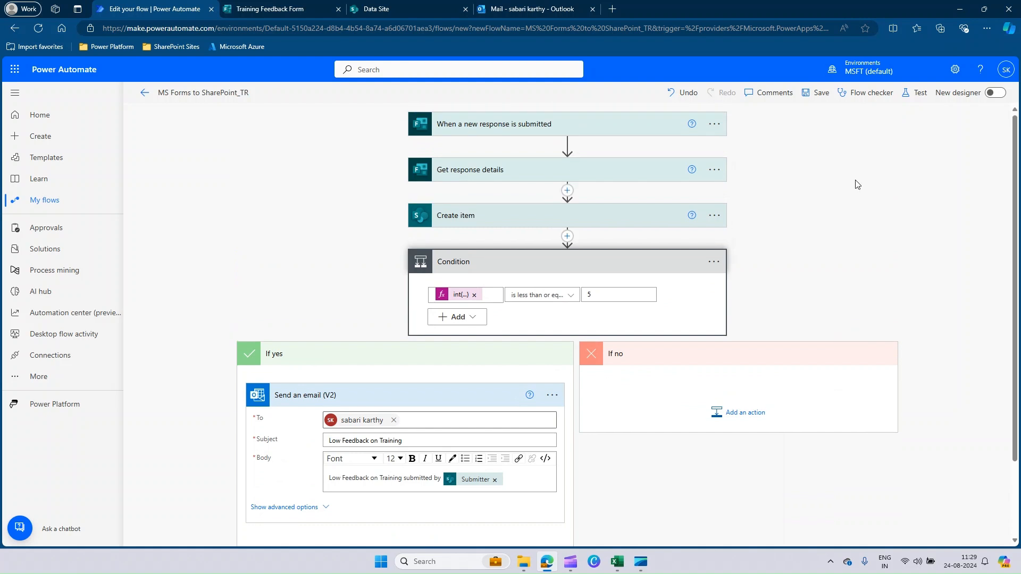
pyautogui.click(821, 94)
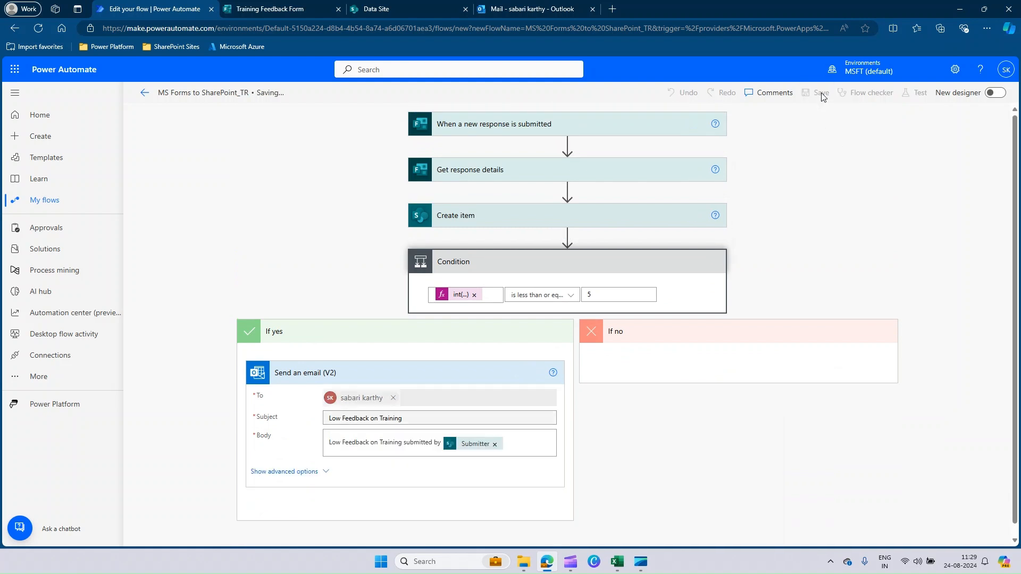
pyautogui.click(915, 93)
pyautogui.click(848, 152)
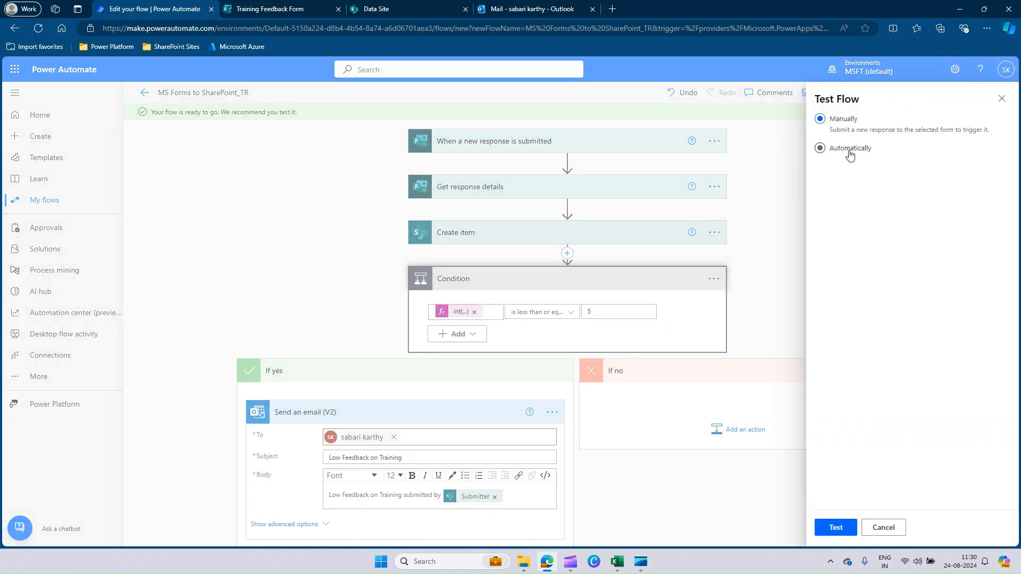
pyautogui.click(866, 168)
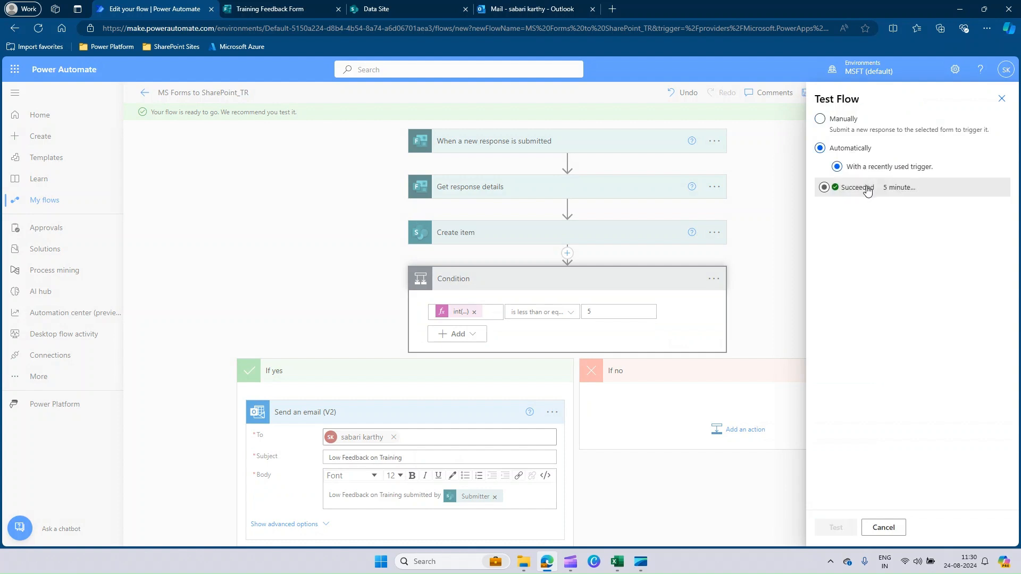
pyautogui.click(867, 190)
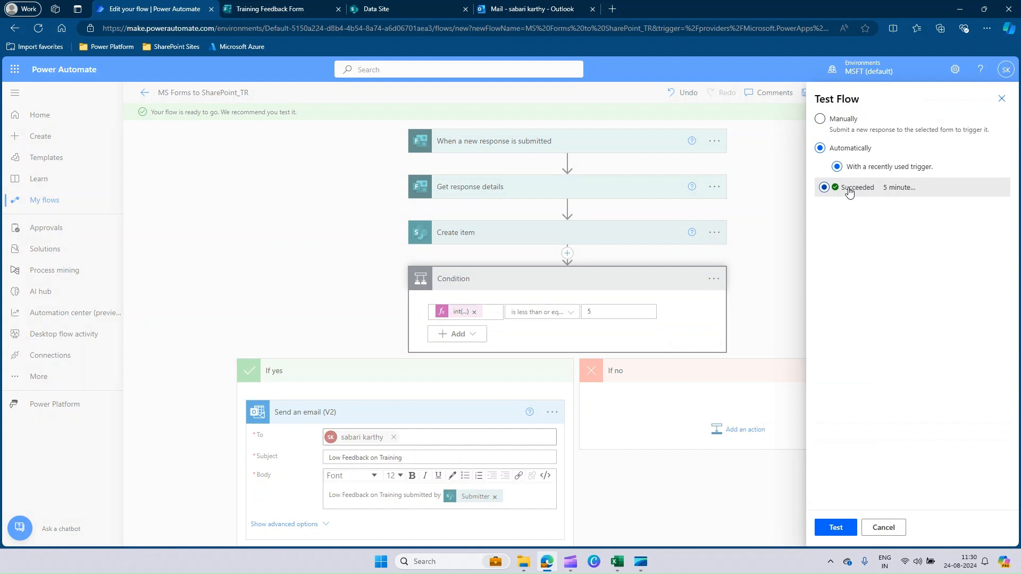
pyautogui.click(837, 528)
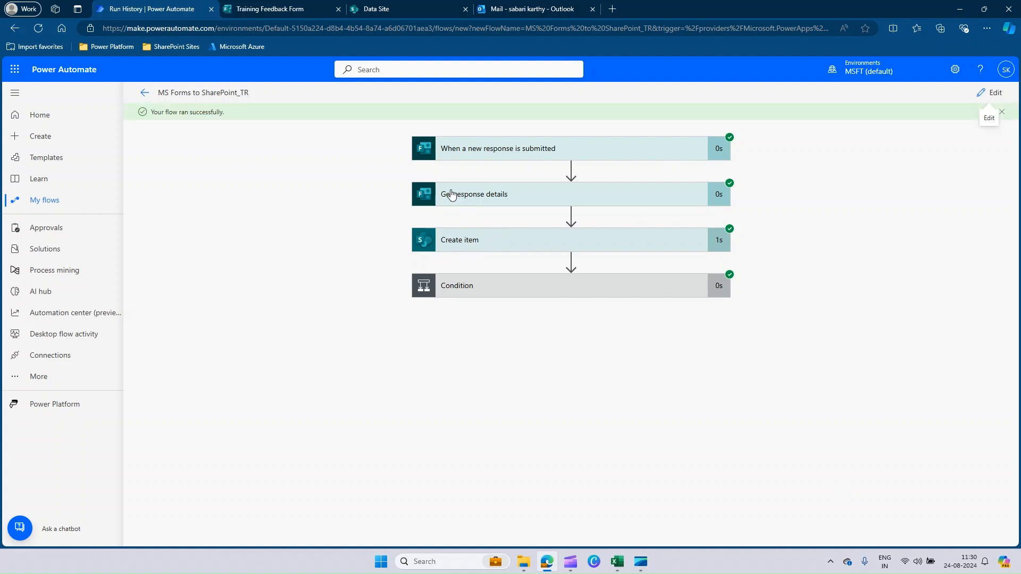
# Examine the Condition's expression result and the overall training rating in the Get response details outputs of the test run
pyautogui.click(497, 287)
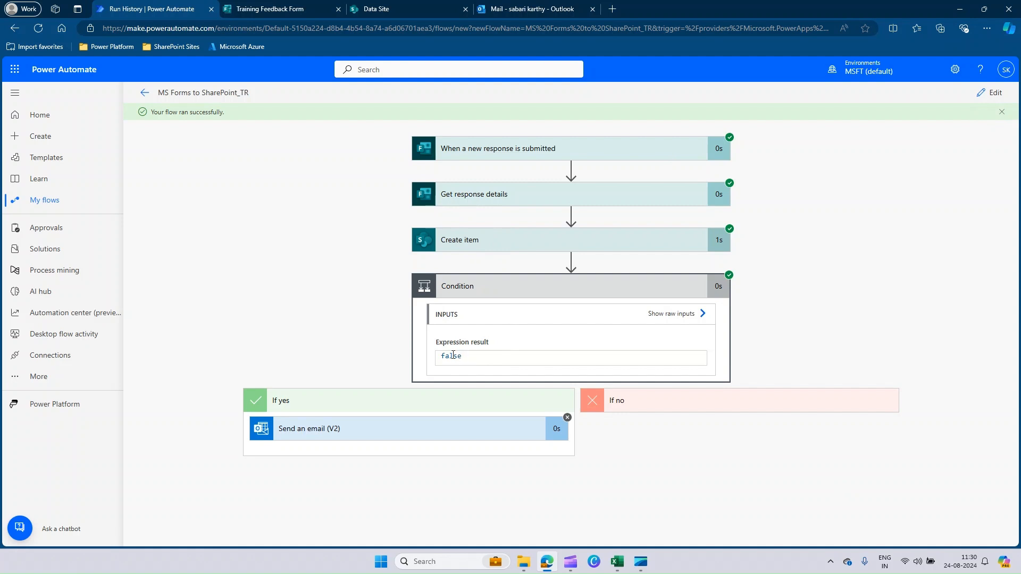
pyautogui.click(503, 204)
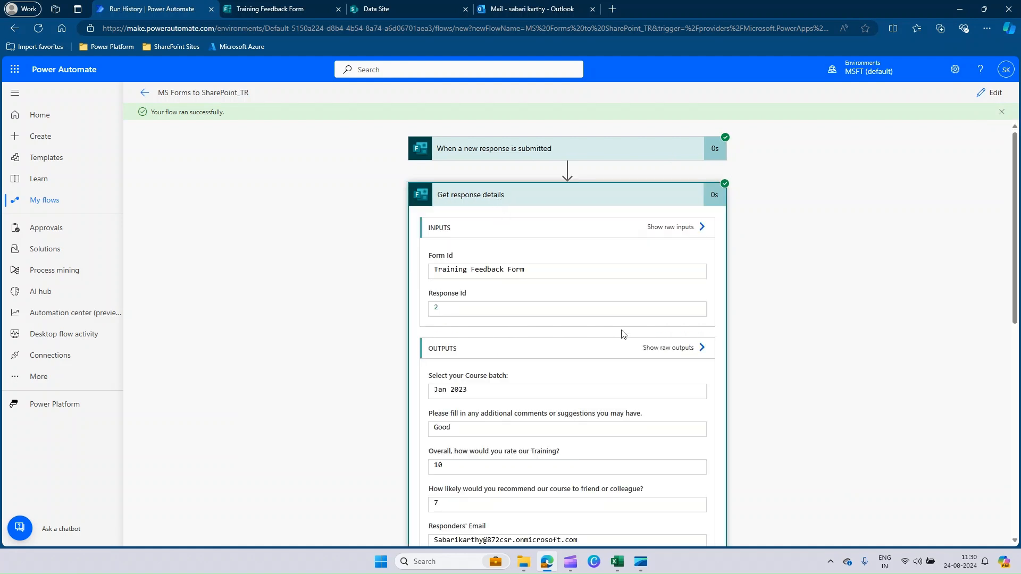
pyautogui.scroll(-2, 758, 322)
pyautogui.doubleClick(448, 361)
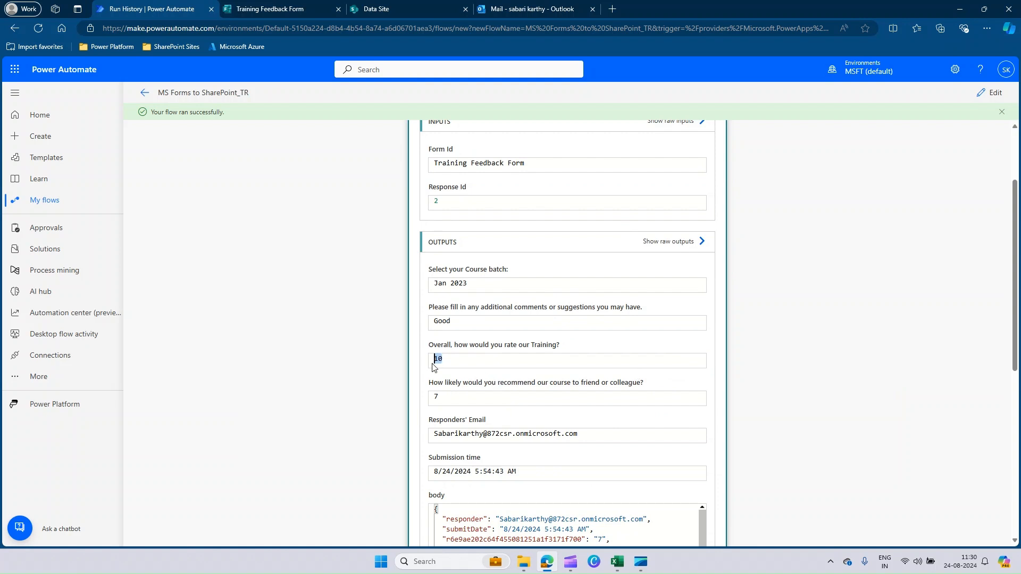
# Switch to the SharePoint Training Feedback Form list and reload it to check the item created by the test run
pyautogui.click(395, 5)
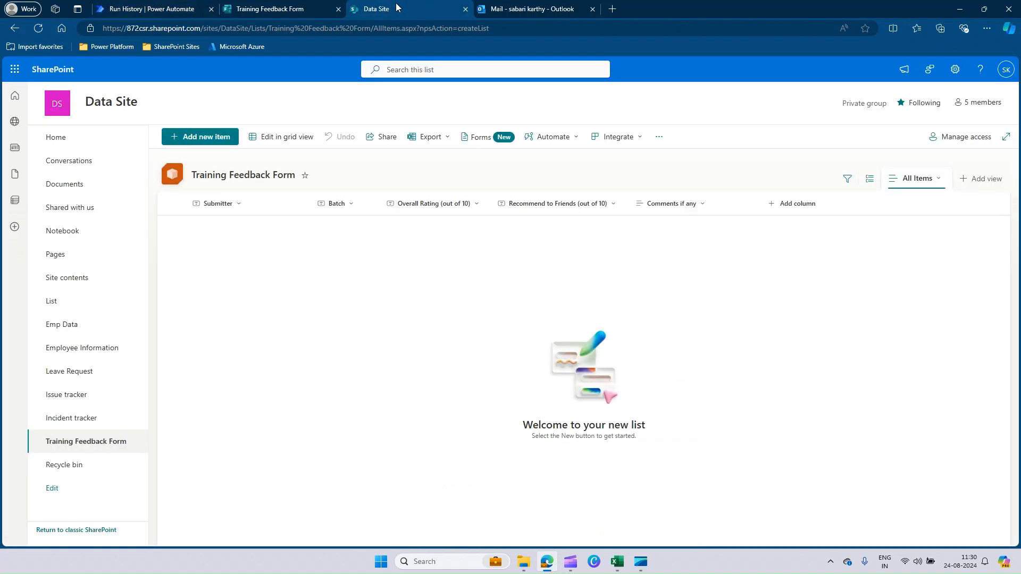
pyautogui.click(38, 29)
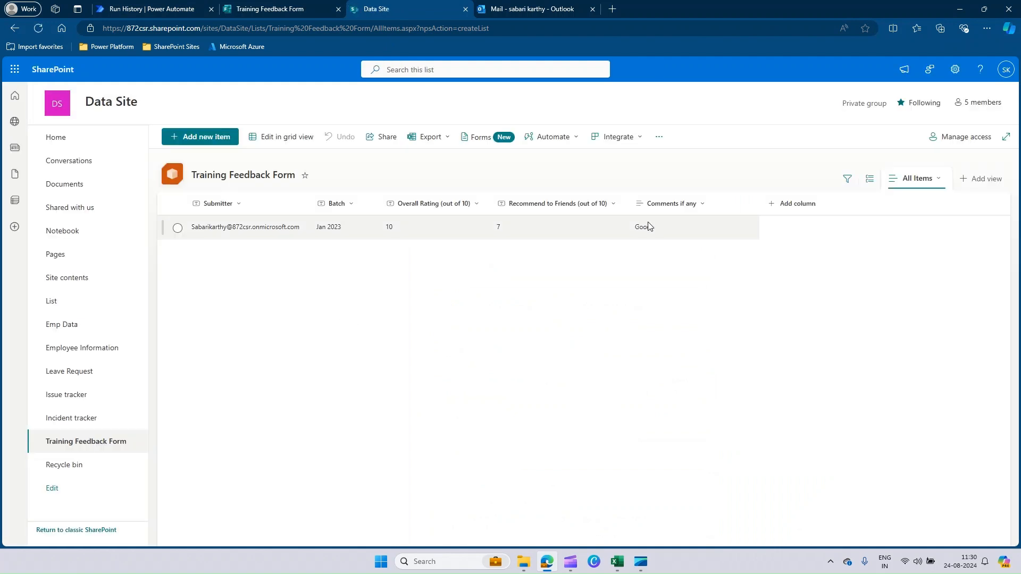
# Reload the Training Feedback Form and submit a response with batch Jun 2023, overall rating 3, recommendation rating 1 and comment "Bad content"
pyautogui.click(279, 9)
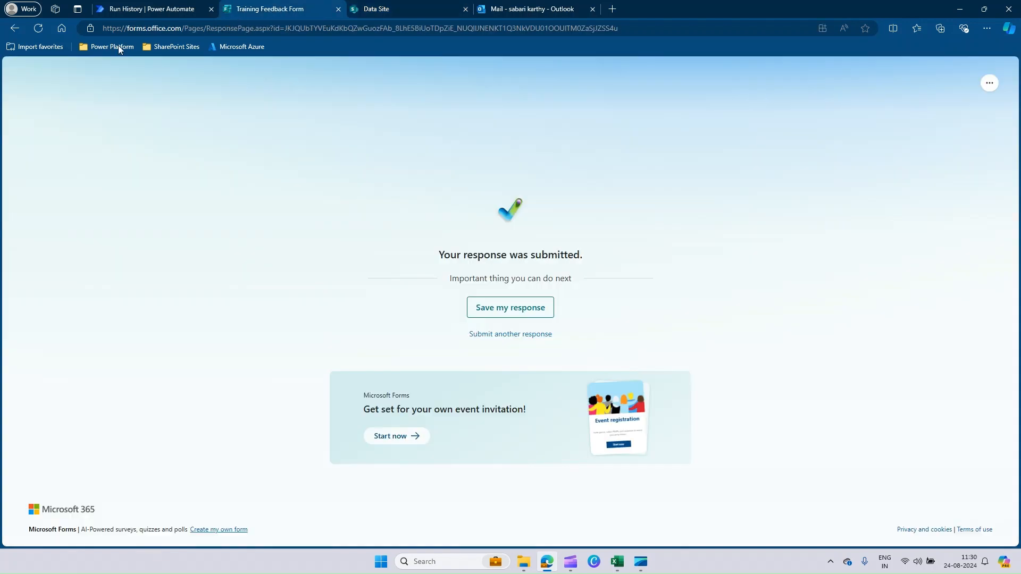
pyautogui.click(37, 30)
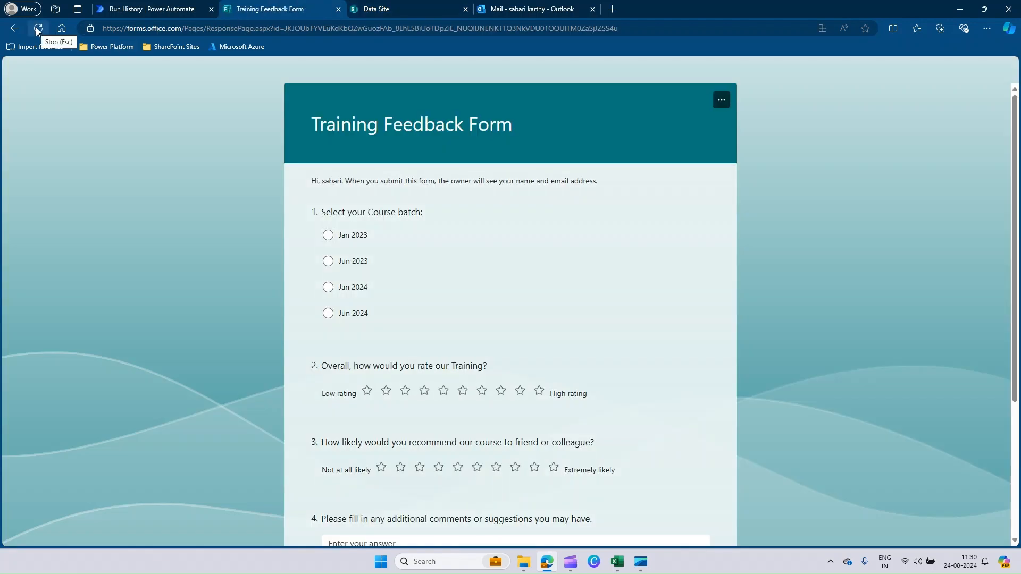
pyautogui.click(328, 261)
pyautogui.scroll(-2, 573, 295)
pyautogui.click(405, 285)
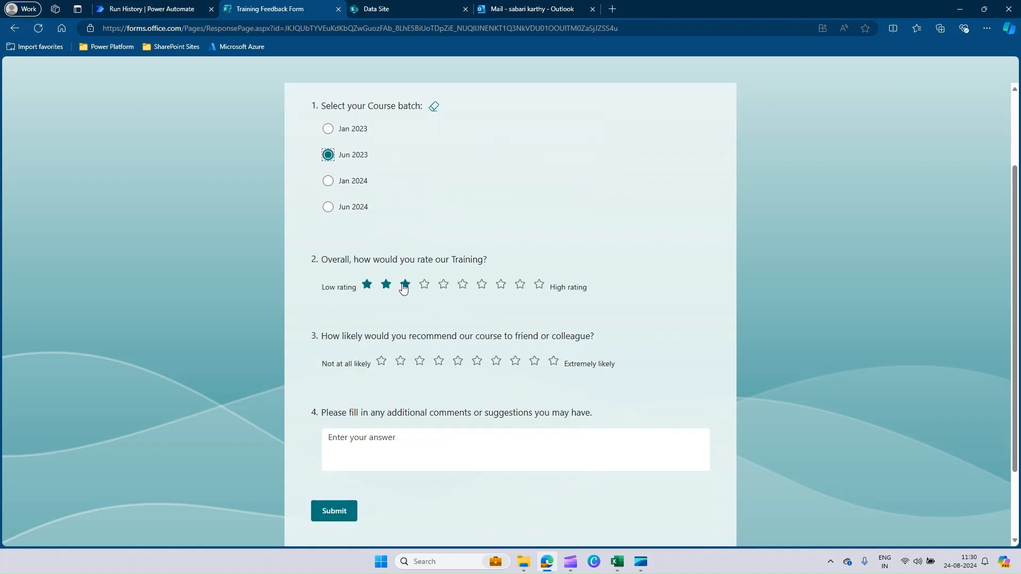
pyautogui.click(381, 361)
pyautogui.click(379, 449)
pyautogui.write('Bad conten')
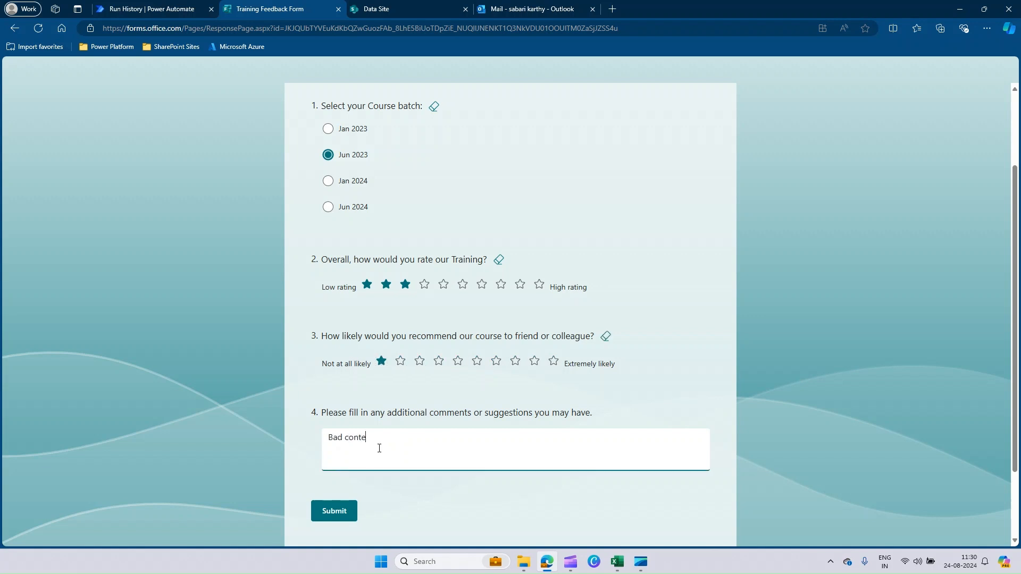
pyautogui.write('t')
pyautogui.click(329, 512)
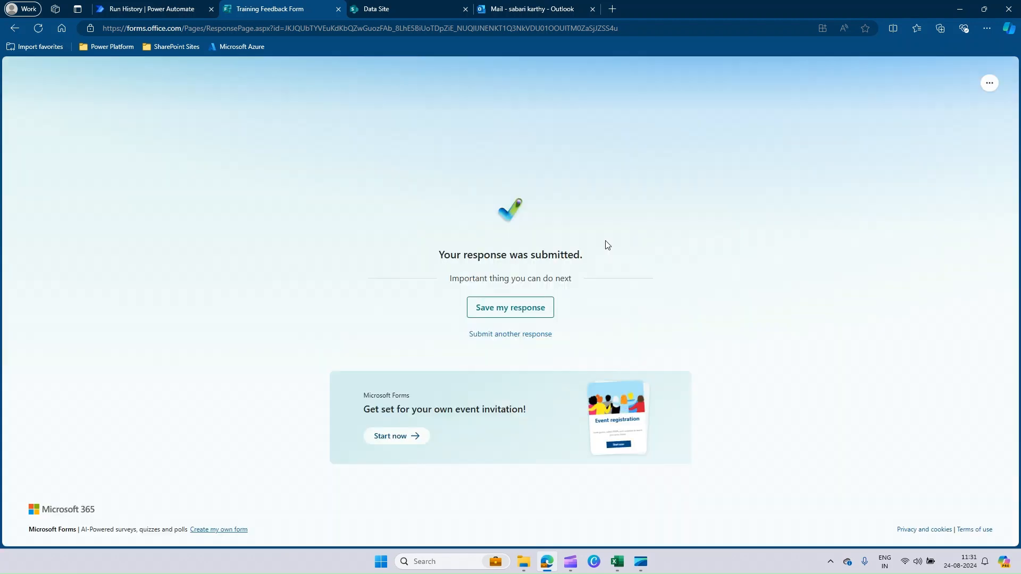
pyautogui.moveTo(438, 259); pyautogui.dragTo(630, 260)
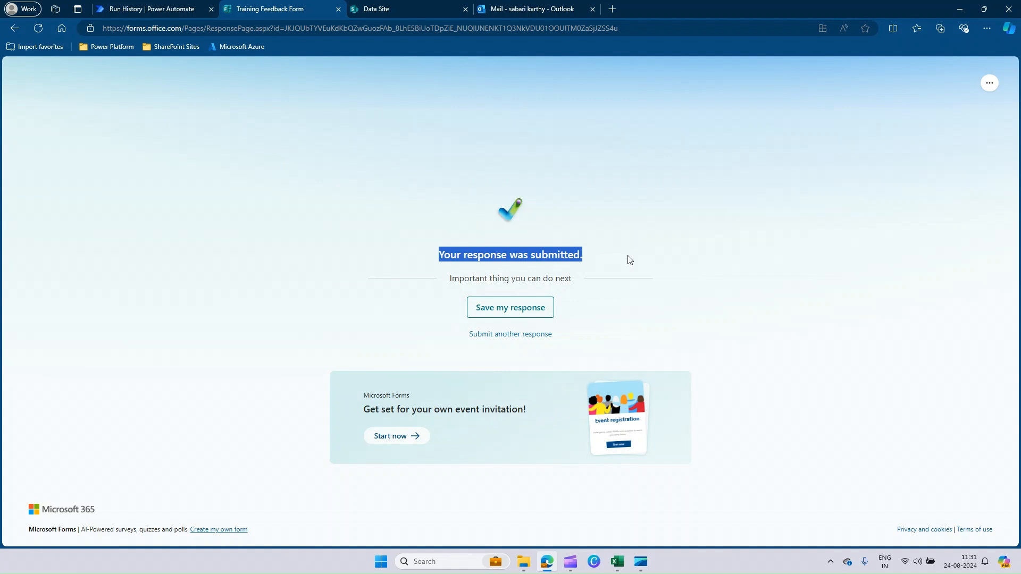
# Refresh the run history on the flow's details page in Power Automate, and reload the SharePoint list to check for the new response
pyautogui.click(176, 9)
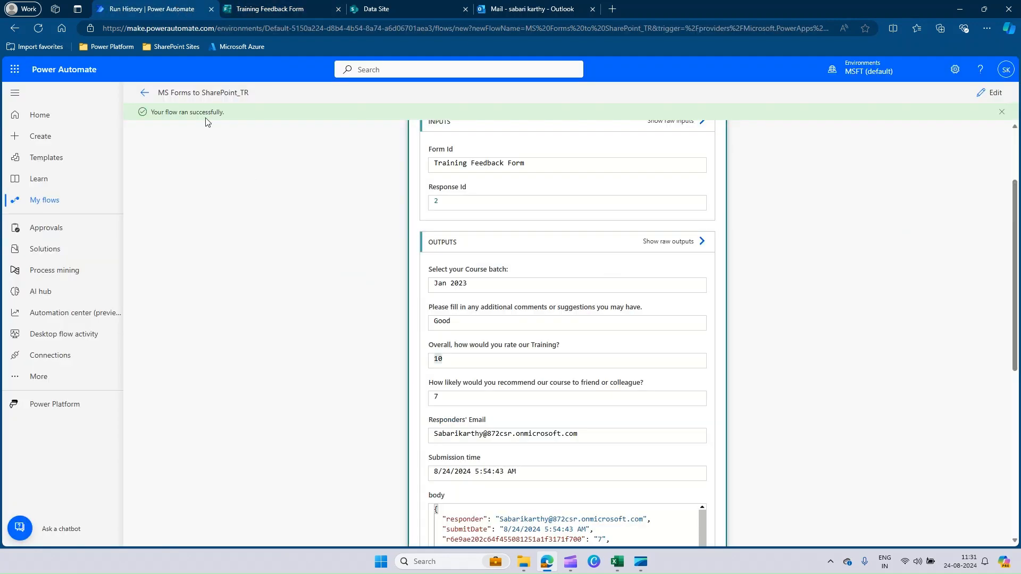
pyautogui.click(144, 95)
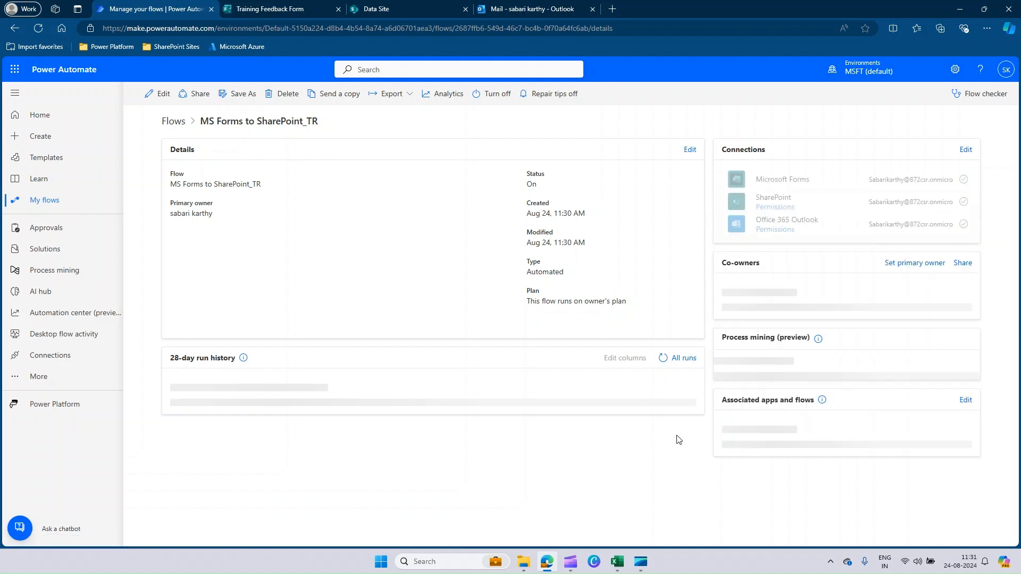
pyautogui.click(662, 379)
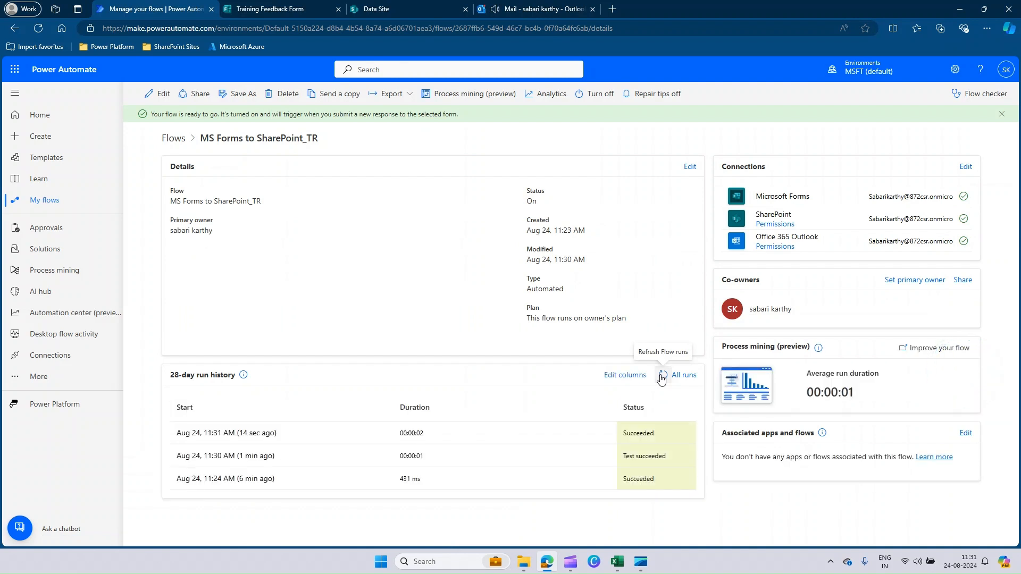
pyautogui.click(662, 378)
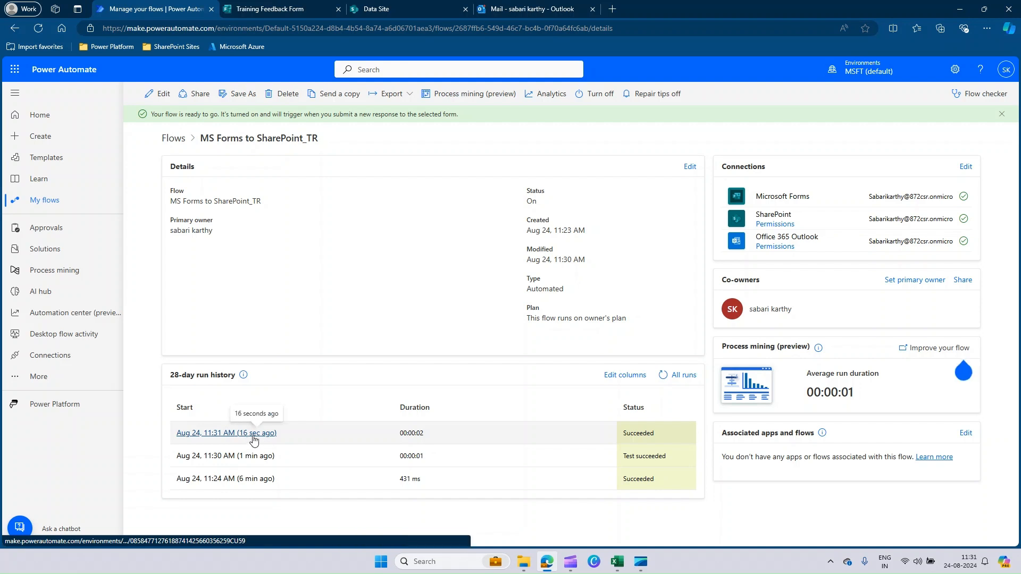
pyautogui.click(391, 10)
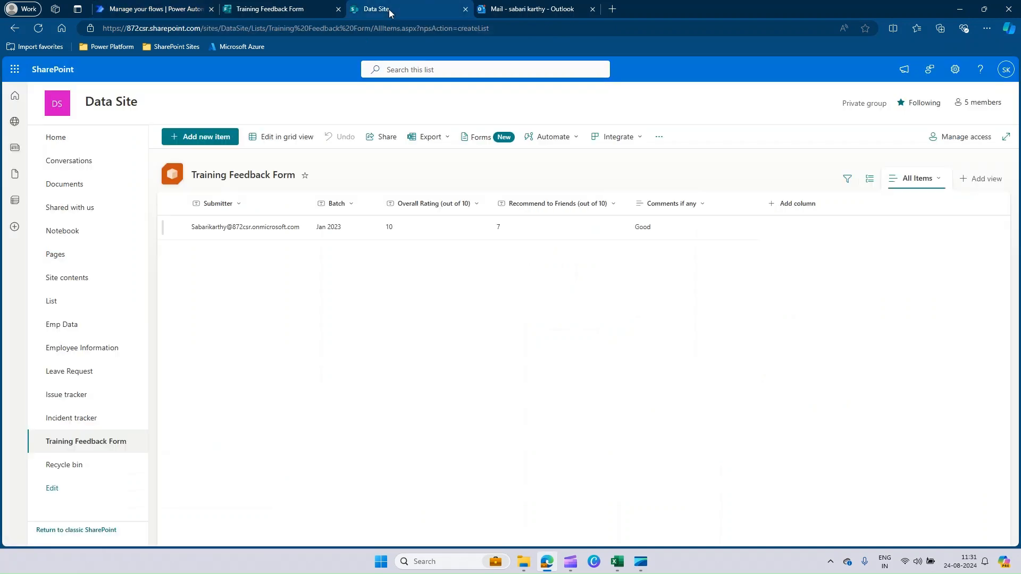
pyautogui.click(39, 28)
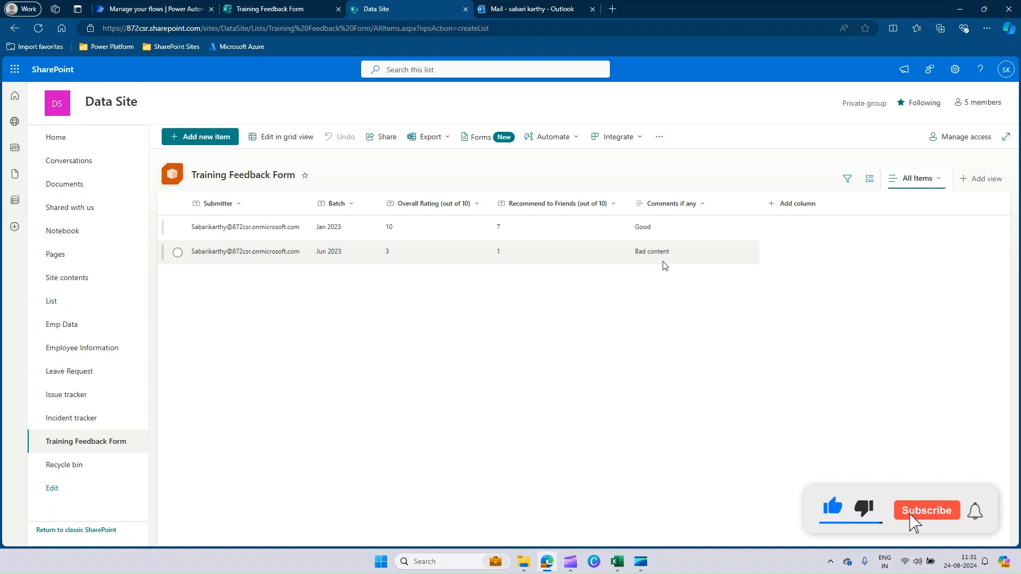
# Open the "Low Feedback on Training" email in the Outlook inbox and check its subject and body text
pyautogui.click(532, 9)
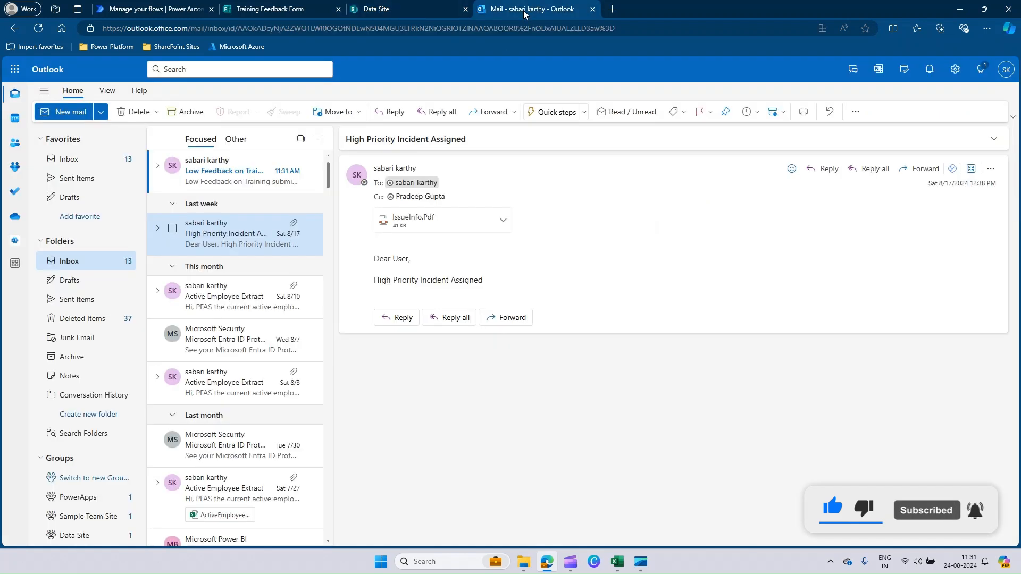
pyautogui.click(216, 174)
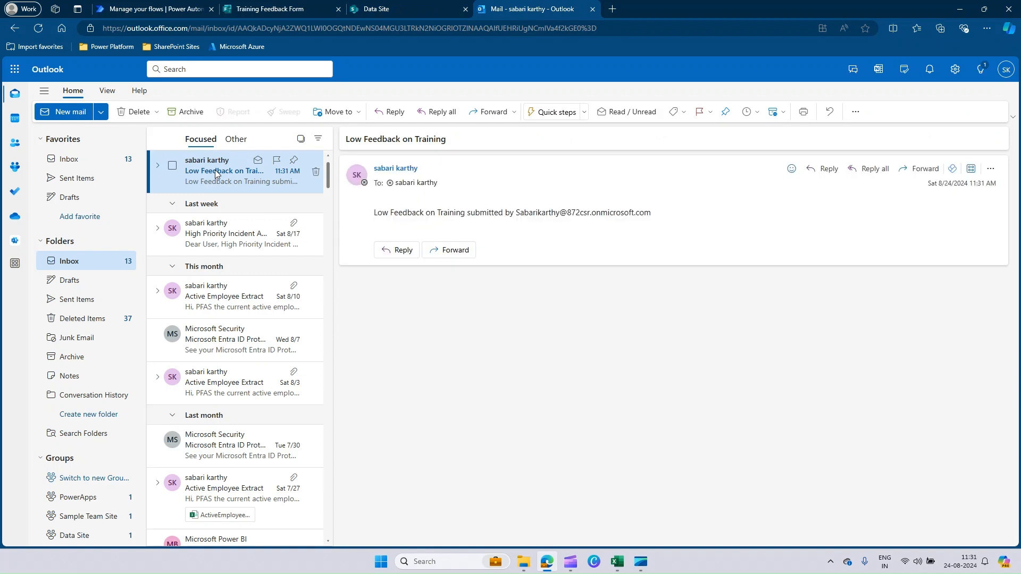
pyautogui.moveTo(349, 141); pyautogui.dragTo(452, 139)
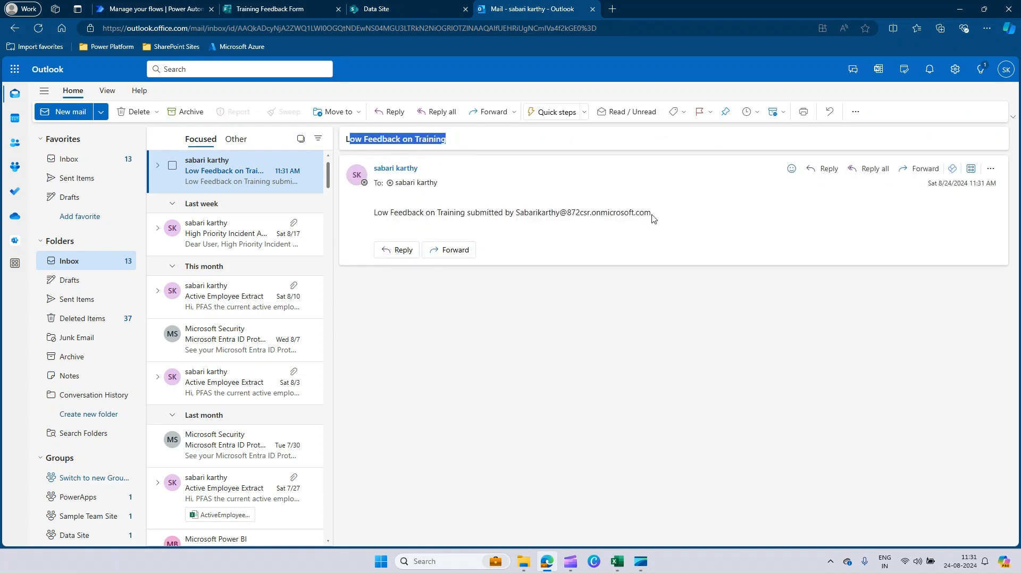
pyautogui.moveTo(660, 215); pyautogui.dragTo(343, 221)
pyautogui.click(441, 218)
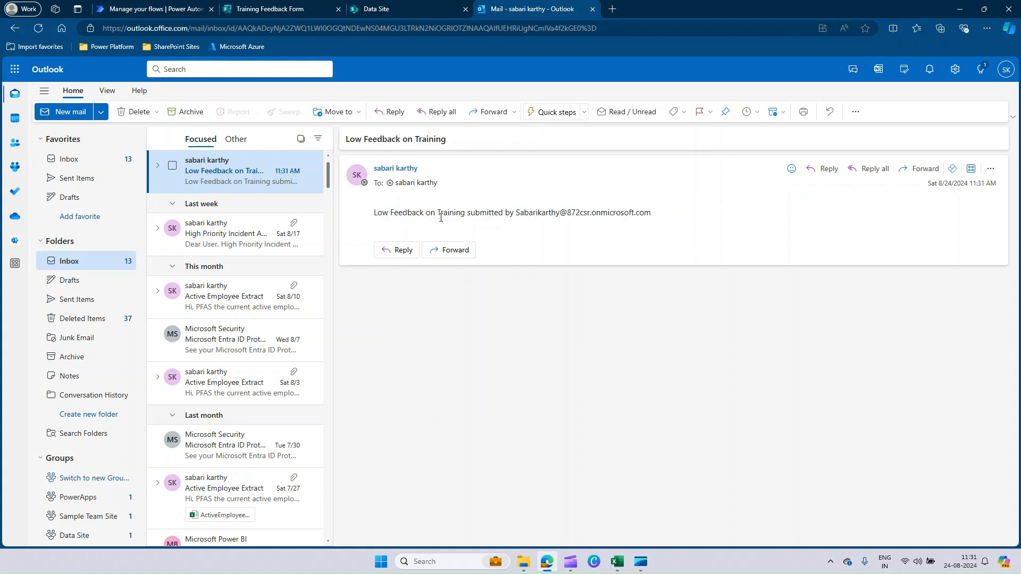